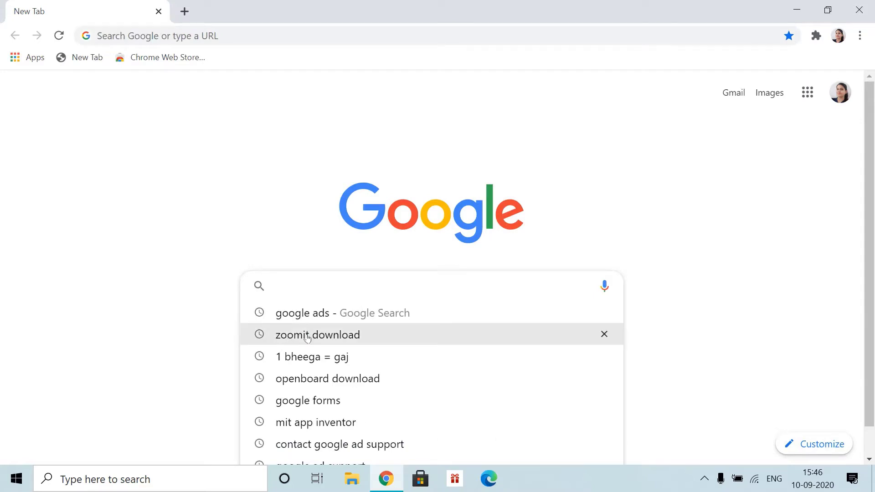
Search Google for "zoomit download" and download ZoomIt from its Microsoft Docs Sysinternals page.
left_click(322, 336)
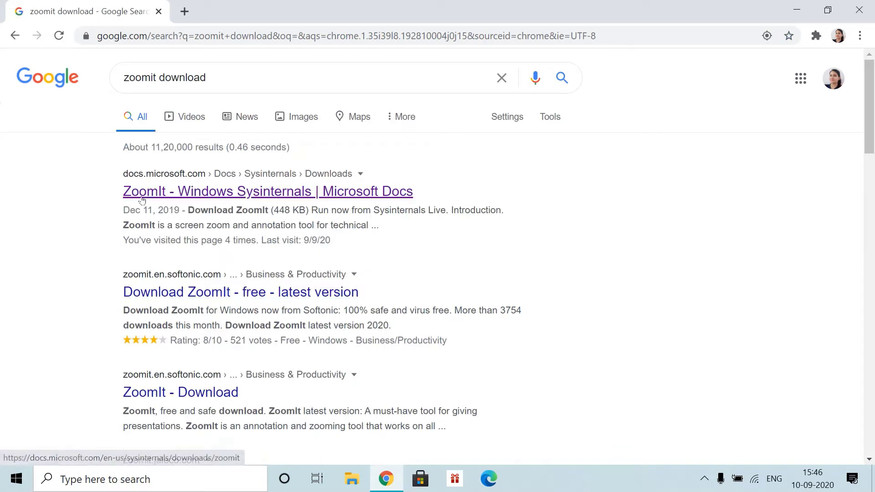
left_click(159, 194)
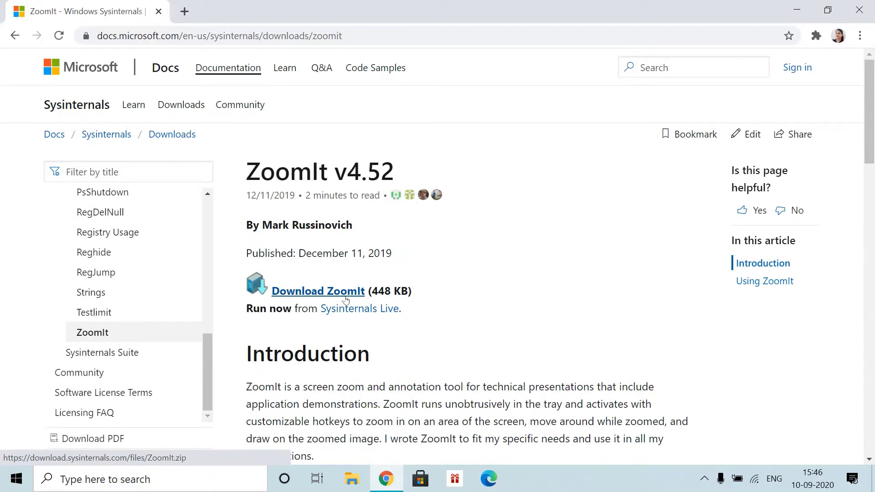
left_click(341, 295)
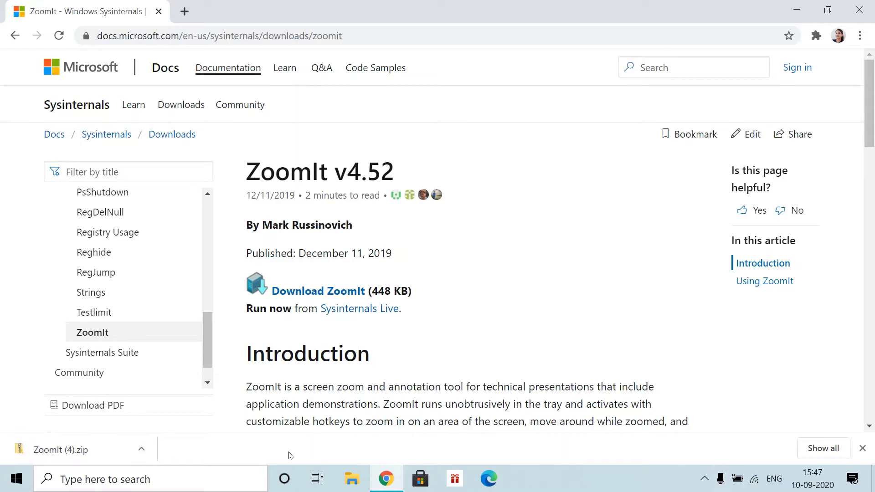
Open the downloaded ZoomIt archive and run the ZoomIt application without extracting the files.
left_click(141, 450)
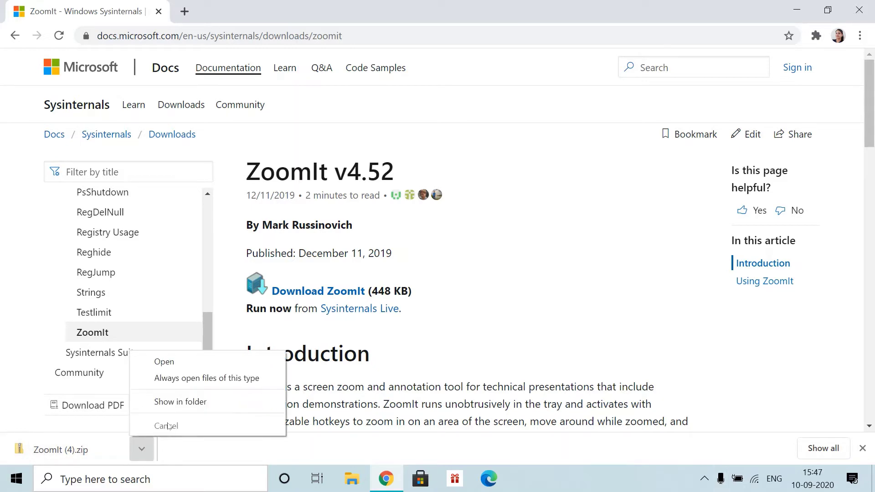
left_click(165, 361)
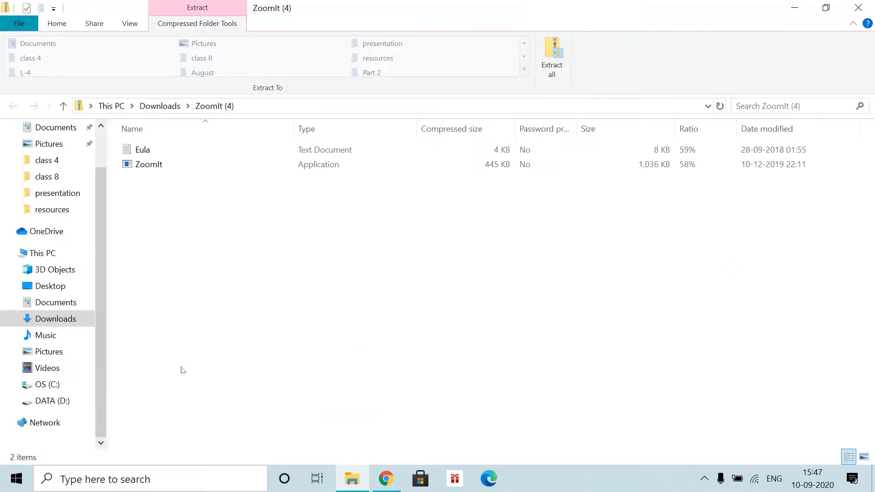
double_click(174, 166)
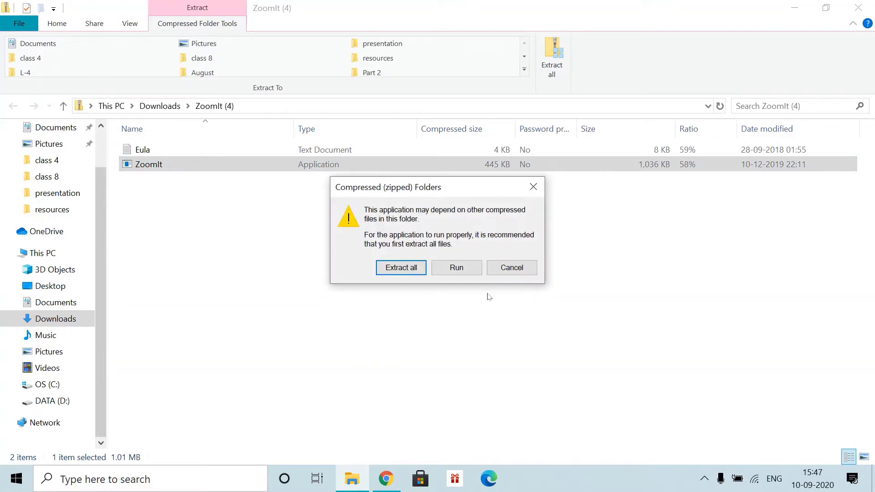
left_click(464, 272)
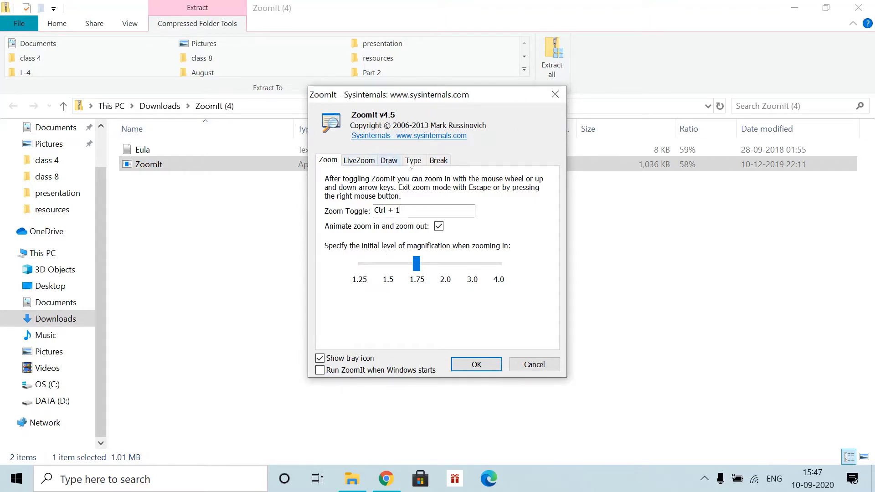
Review ZoomIt's Zoom, LiveZoom, Draw, Type and Break settings, and close the options window.
left_click(369, 162)
left_click(414, 162)
left_click(440, 161)
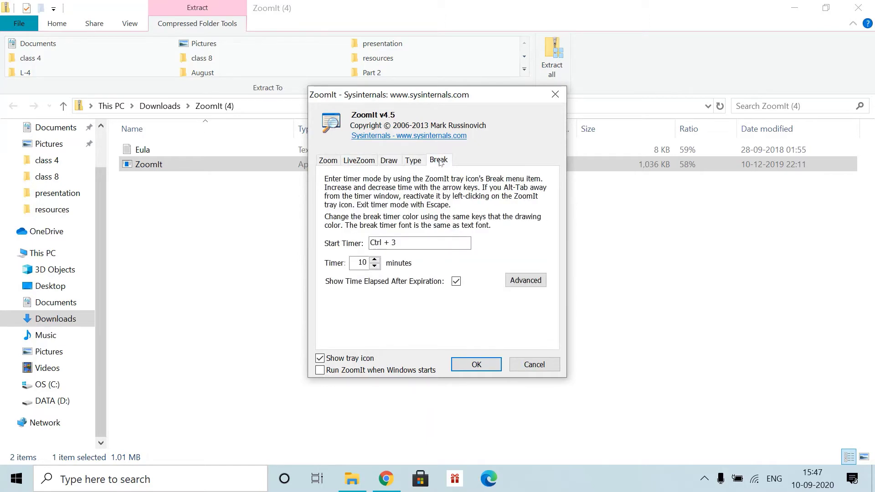
left_click(389, 161)
left_click(328, 161)
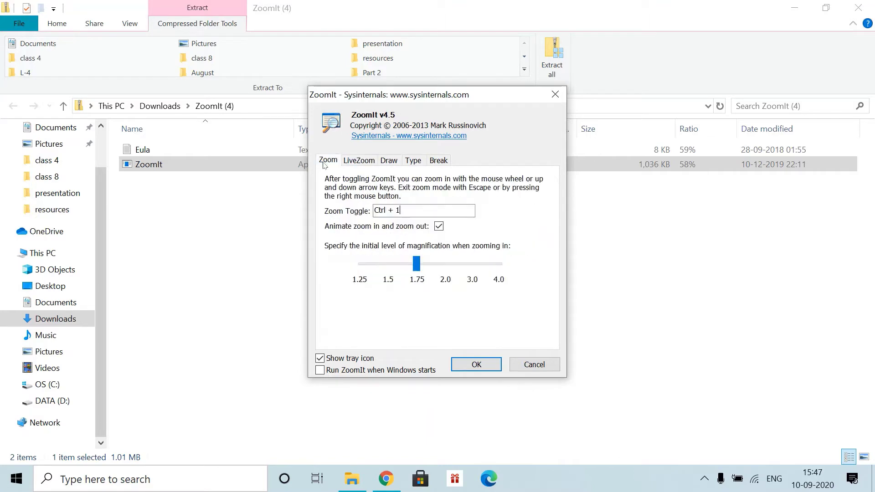
left_click(358, 161)
left_click(389, 160)
left_click(440, 160)
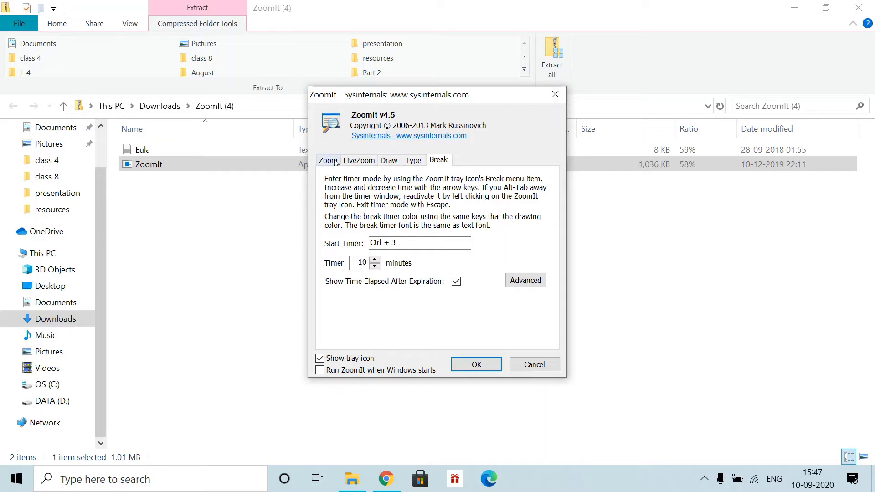
left_click(334, 162)
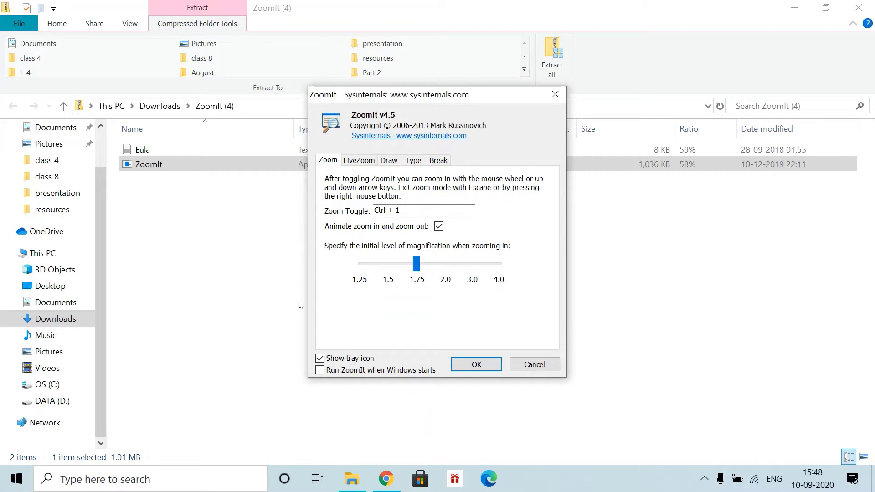
left_click(559, 97)
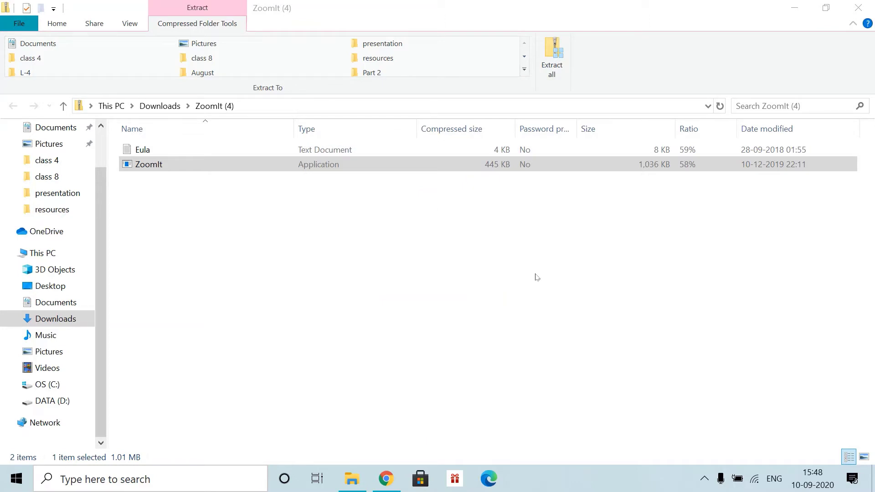
Magnify the screen with ZoomIt's zoom toggle and exit zoom mode.
key("ctrl+1")
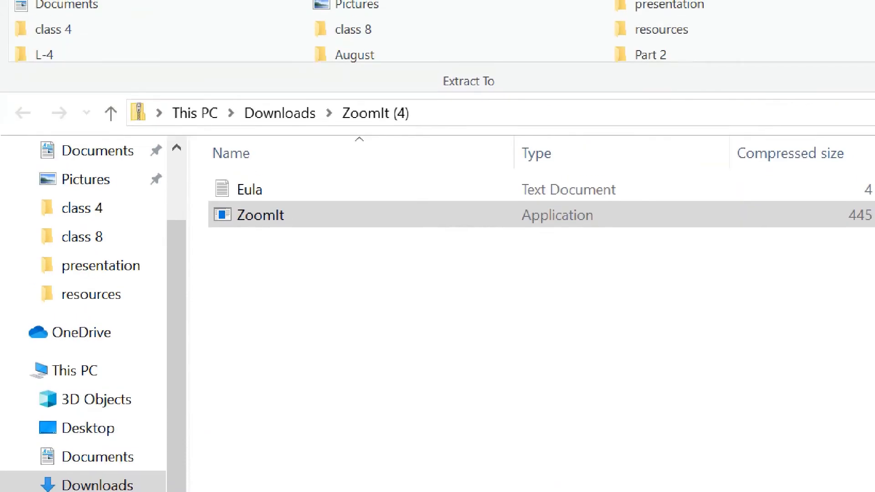
key("Escape")
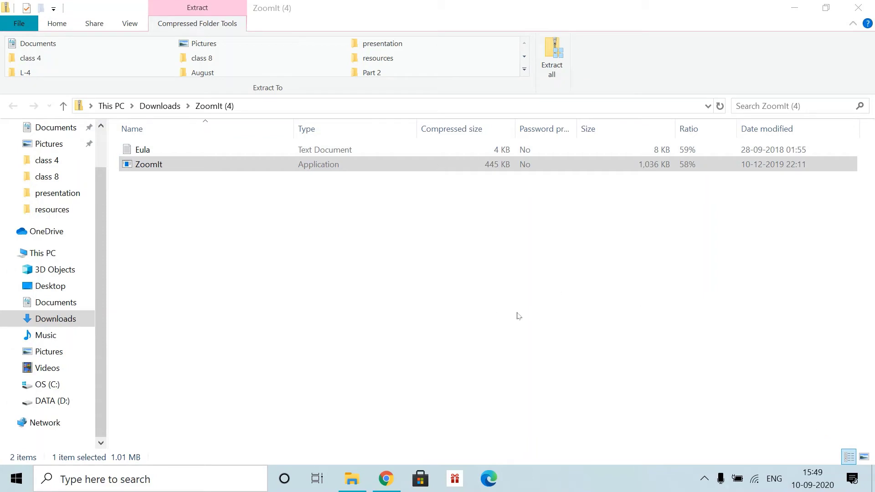
Magnify the screen live and, while zoomed in, browse to the Pictures folder and the class 4 folder.
key("ctrl+1")
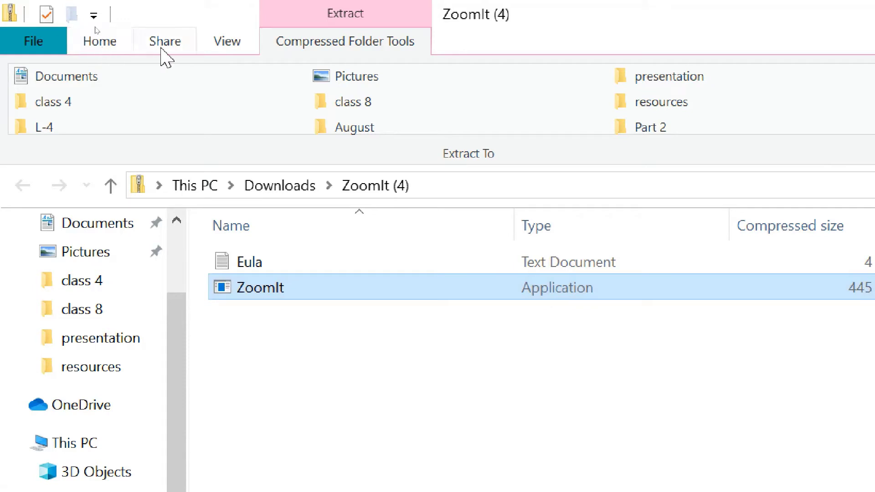
left_click(169, 48)
left_click(232, 45)
left_click(309, 46)
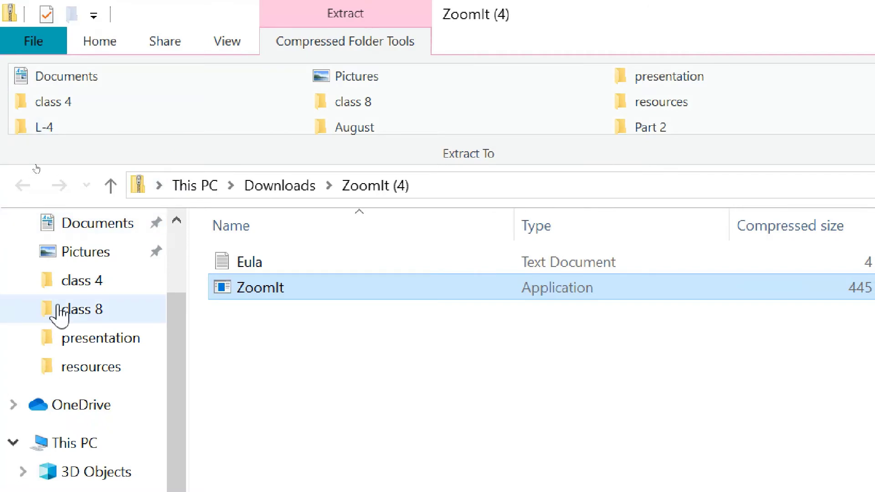
left_click(79, 234)
left_click(78, 252)
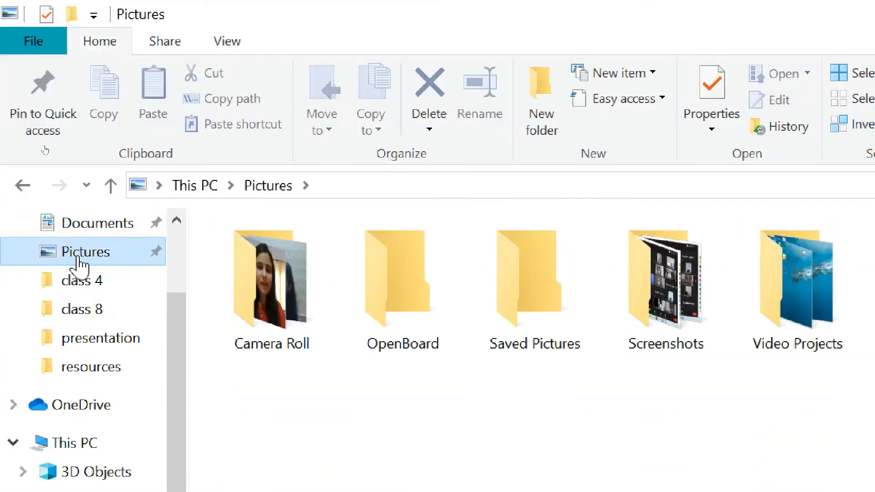
left_click(92, 281)
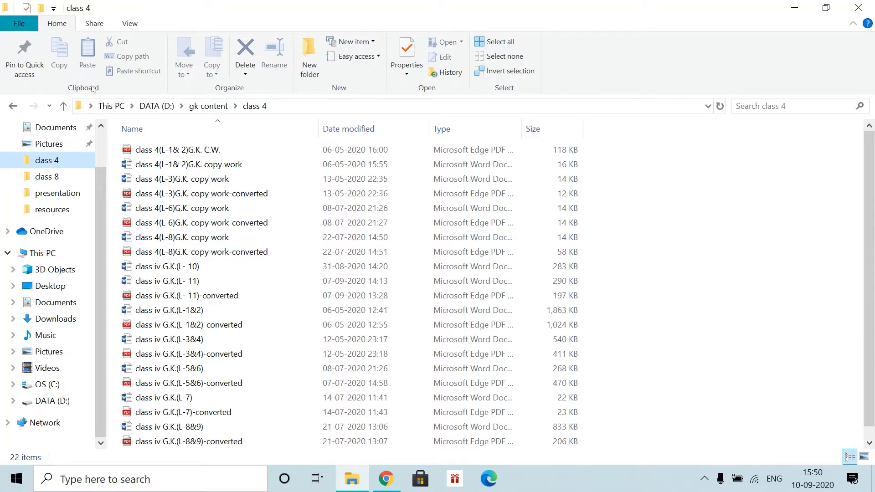
Return to the Pictures folder and circle the Video Projects, Saved Pictures and Camera Roll folders and the Paste command freehand in blue.
left_click(37, 145)
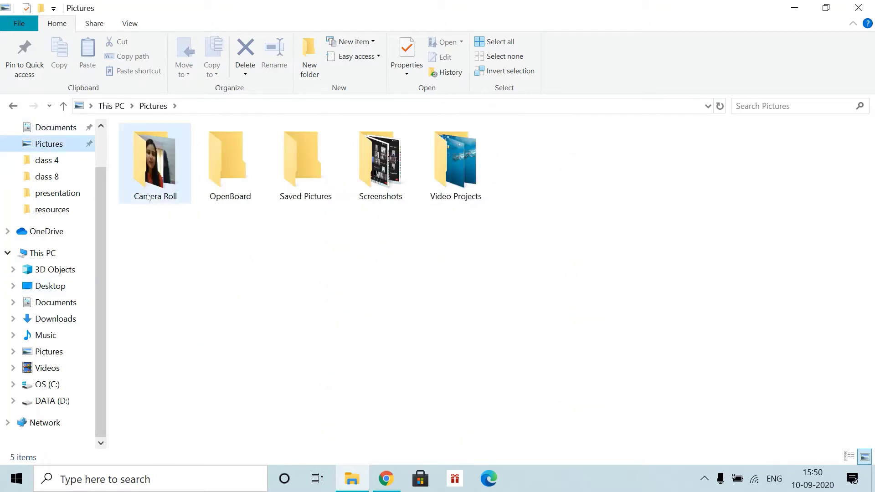
left_click(437, 286)
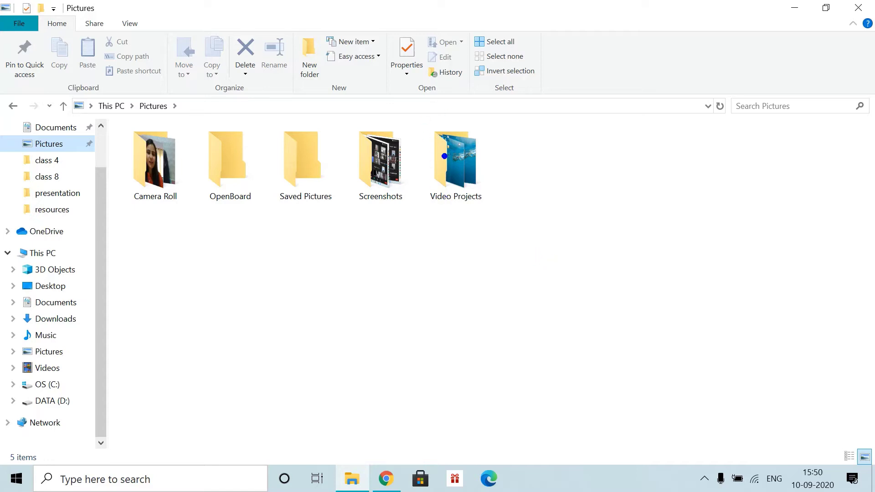
mouse_move(446, 122)
left_mouse_down()
mouse_move(432, 201)
mouse_move(518, 171)
mouse_move(442, 118)
left_mouse_up()
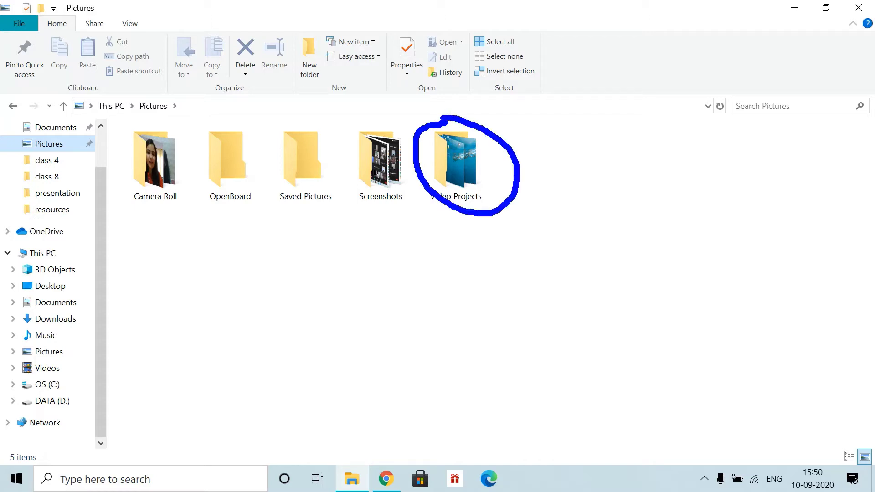
mouse_move(264, 116)
left_mouse_down()
mouse_move(287, 225)
mouse_move(360, 196)
mouse_move(258, 120)
left_mouse_up()
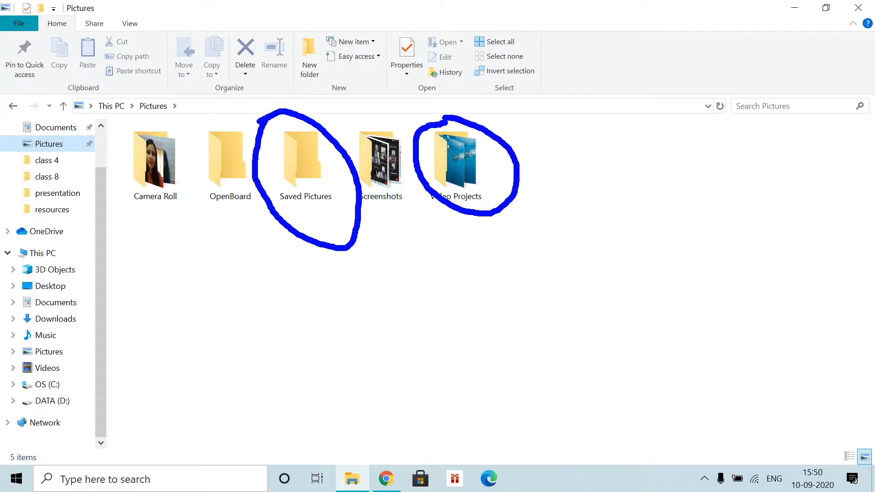
mouse_move(133, 112)
left_mouse_down()
mouse_move(121, 120)
mouse_move(176, 229)
mouse_move(150, 114)
left_mouse_up()
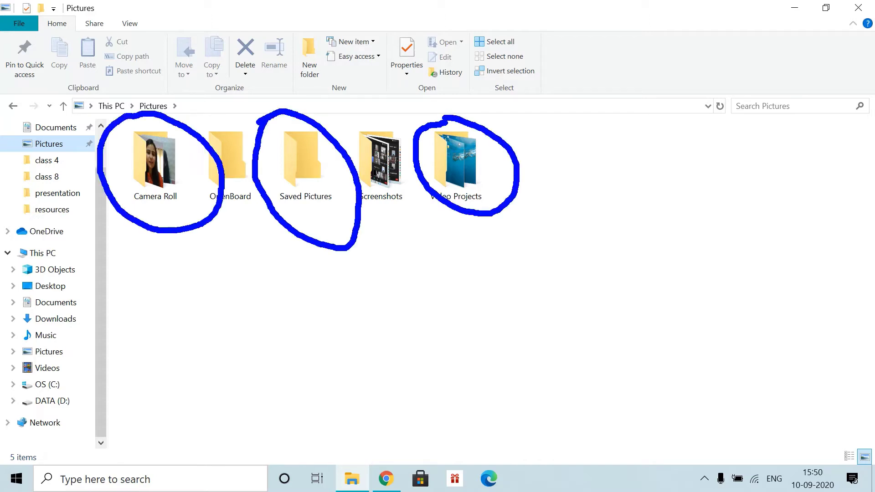
mouse_move(76, 33)
left_mouse_down()
mouse_move(90, 83)
mouse_move(103, 36)
mouse_move(74, 34)
left_mouse_up()
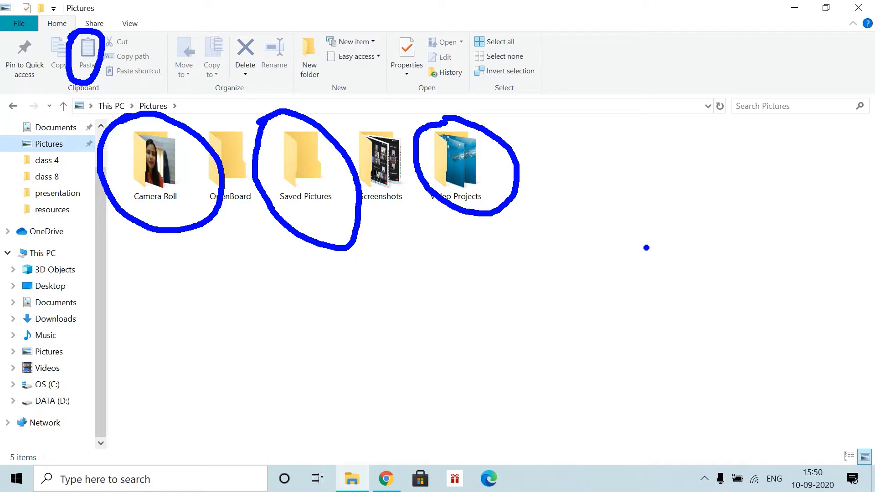
Draw a blue ellipse, a rectangle, an arrow pointing at New folder, a horizontal line and a steep slanted line on the screen.
mouse_move(575, 160)
left_mouse_down()
mouse_move(620, 187)
mouse_move(734, 315)
left_mouse_up()
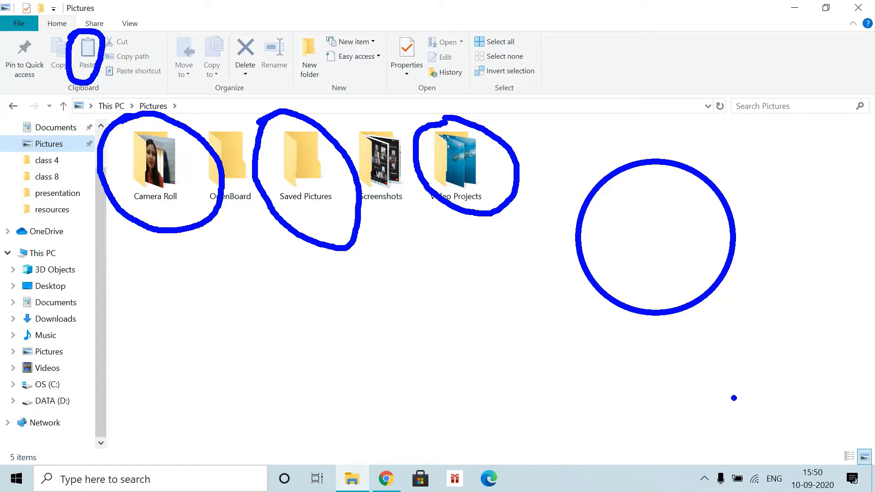
left_click_drag(390, 268, 562, 418)
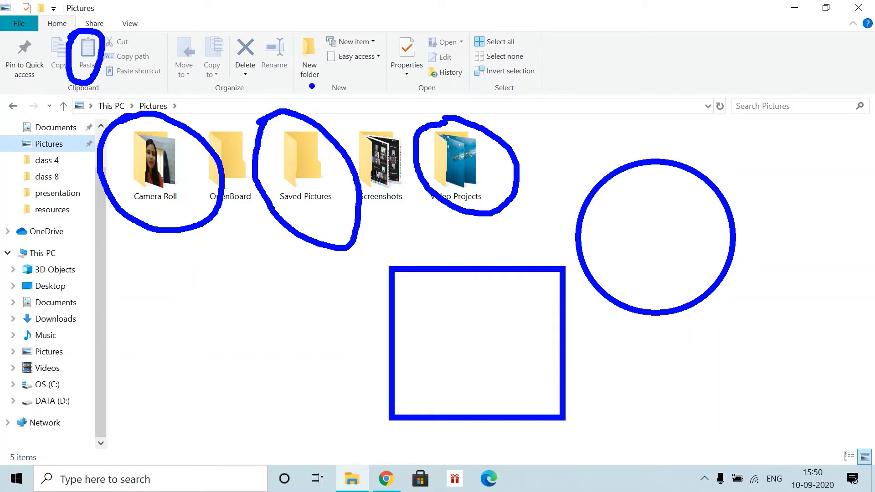
left_click_drag(312, 86, 340, 182)
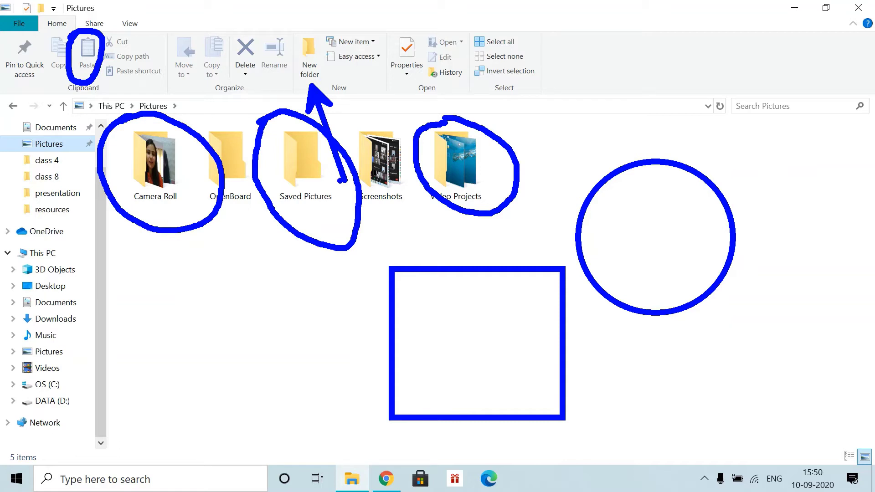
left_click_drag(537, 147, 729, 147)
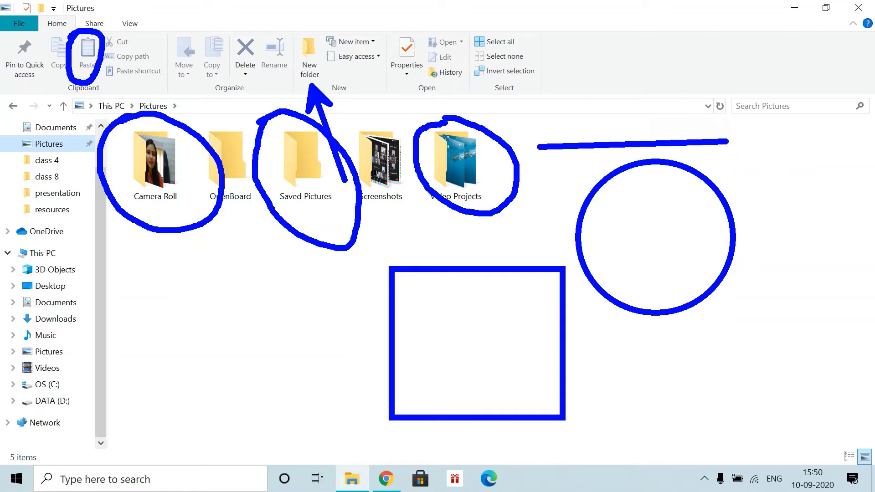
left_click_drag(796, 162, 821, 325)
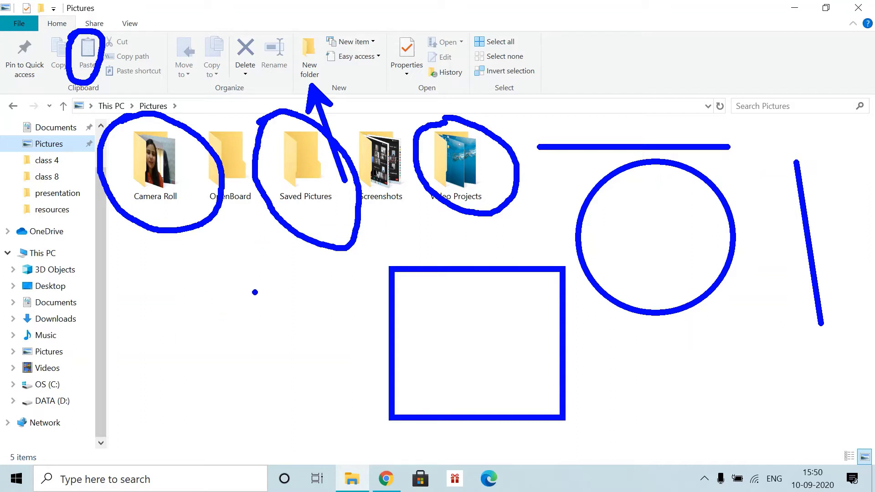
Draw single short strokes in red, orange, pink, yellow and green, plus a green looping scribble below the ellipse.
key("r")
left_click_drag(255, 276, 282, 340)
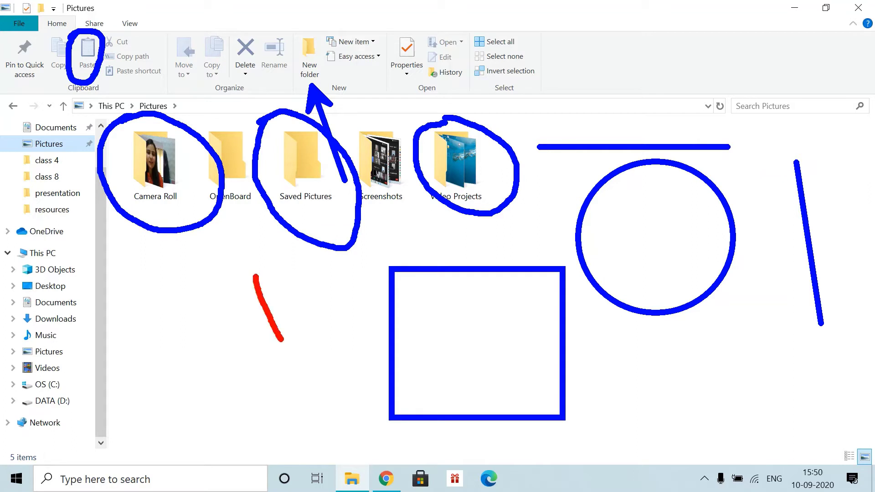
key("o")
left_click_drag(332, 300, 336, 368)
key("p")
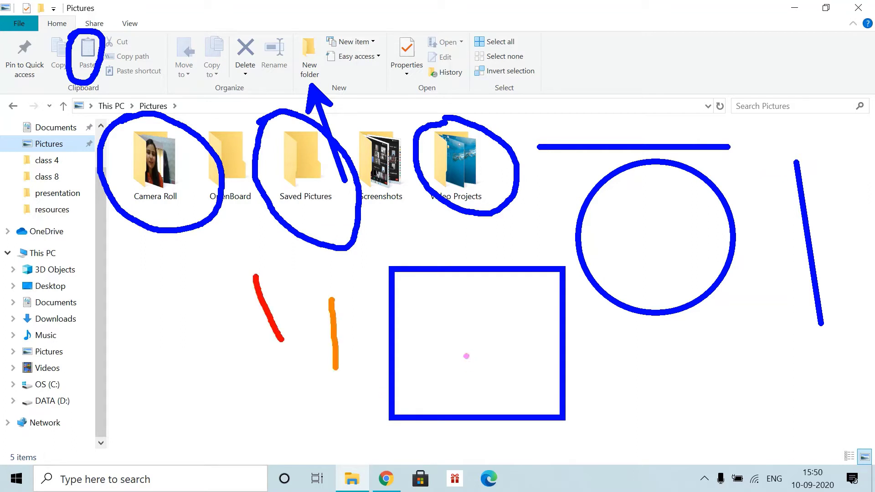
left_click_drag(441, 308, 476, 367)
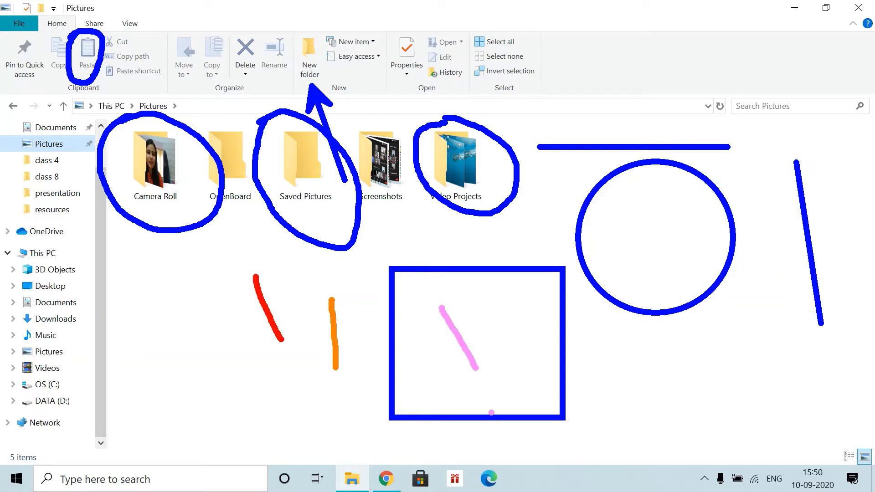
key("y")
left_click_drag(501, 307, 554, 387)
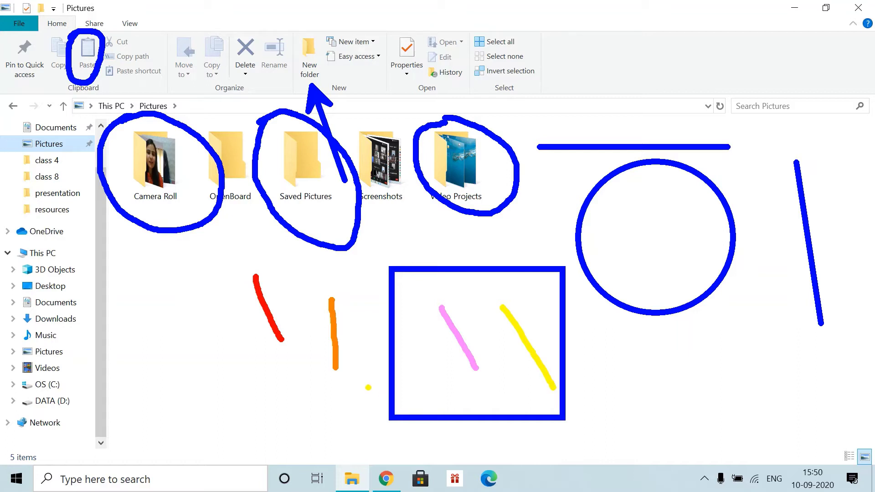
key("g")
left_click_drag(155, 298, 233, 378)
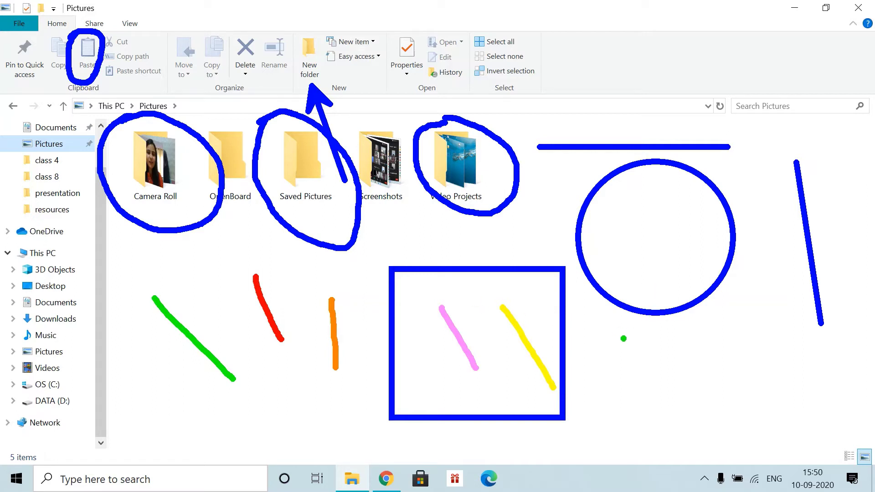
left_click_drag(623, 338, 741, 362)
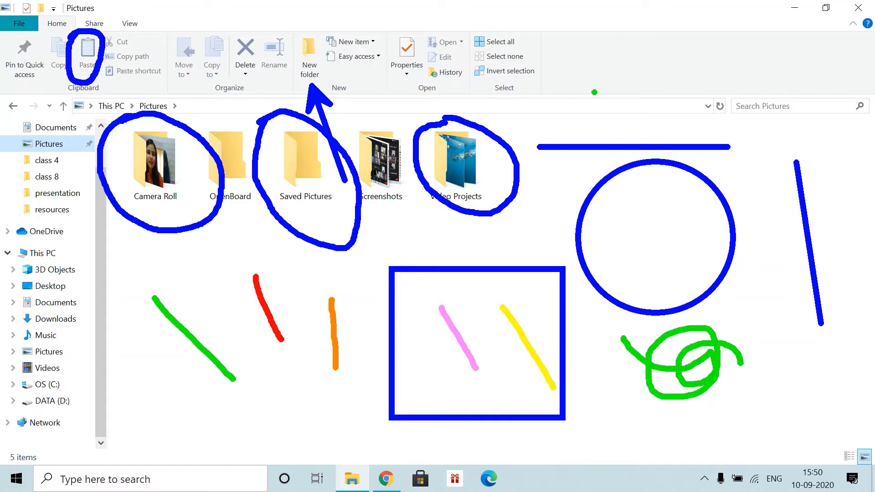
Write "welcome" in large green text above the horizontal line and start a smaller text entry in front of the word.
mouse_move(602, 105)
left_mouse_down()
mouse_move(602, 162)
mouse_move(623, 96)
mouse_move(615, 74)
mouse_move(595, 81)
left_mouse_up()
type("we")
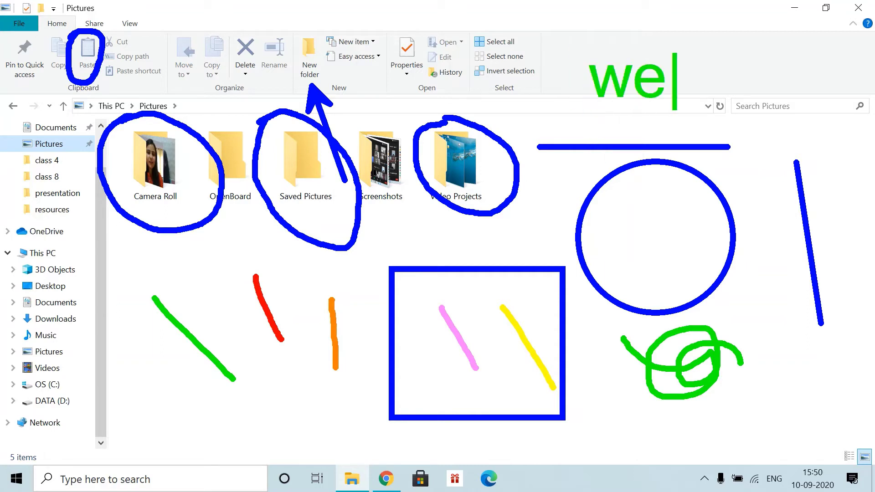
type("lcome")
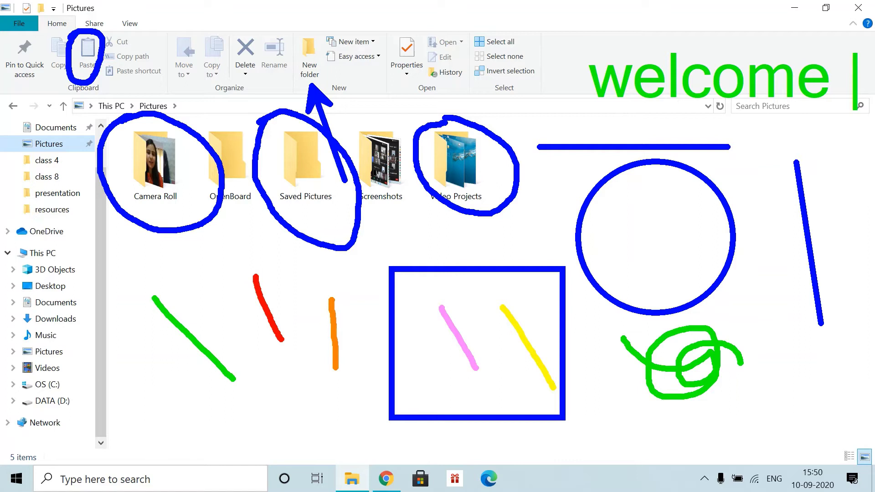
left_click(554, 45)
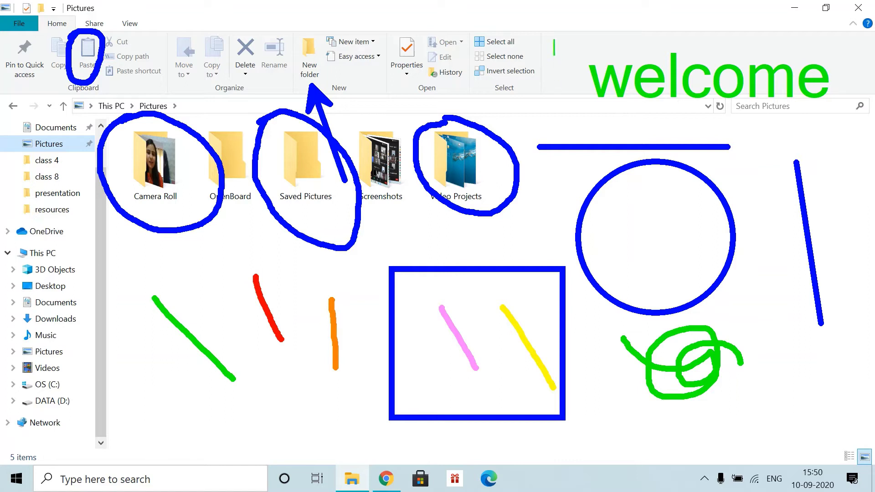
key("ctrl+plus")
key("ctrl+plus")
key("ctrl+plus")
key("ctrl+plus")
key("ctrl+plus")
key("ctrl+plus")
key("ctrl+minus")
key("ctrl+minus")
key("ctrl+minus")
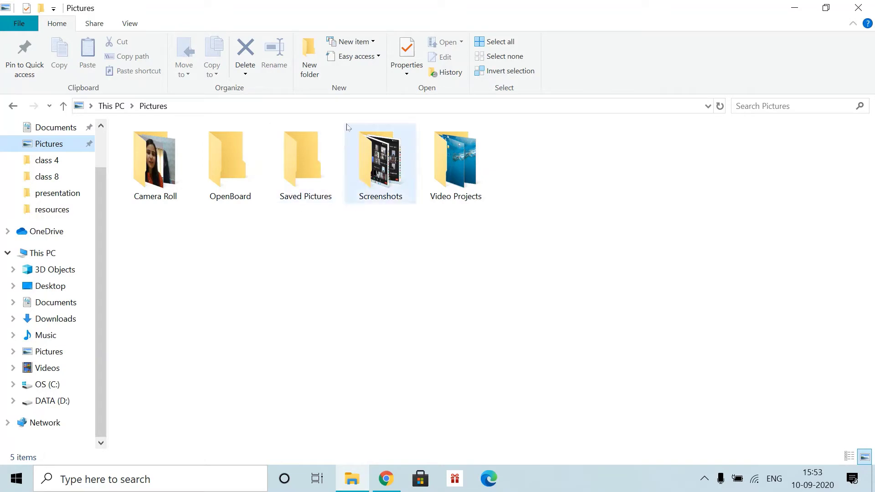
Close the Pictures window, return to the Google results in Chrome and search for "openboard download".
mouse_move(276, 176)
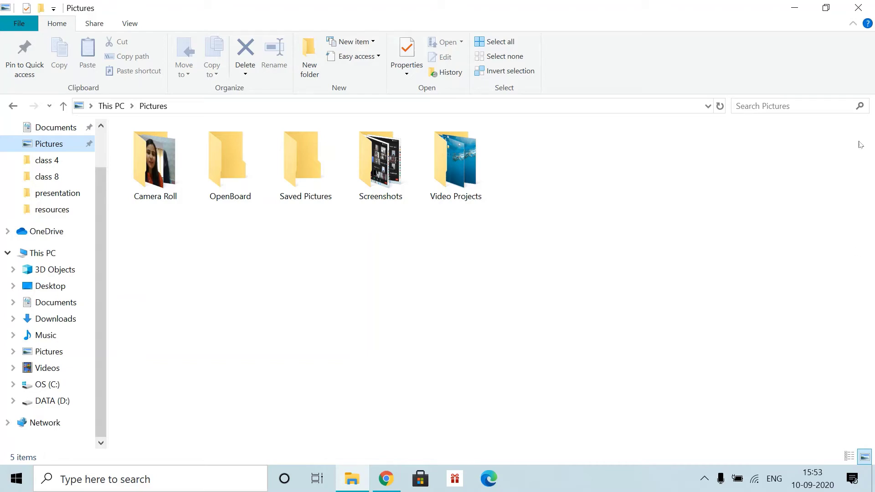
left_click(858, 7)
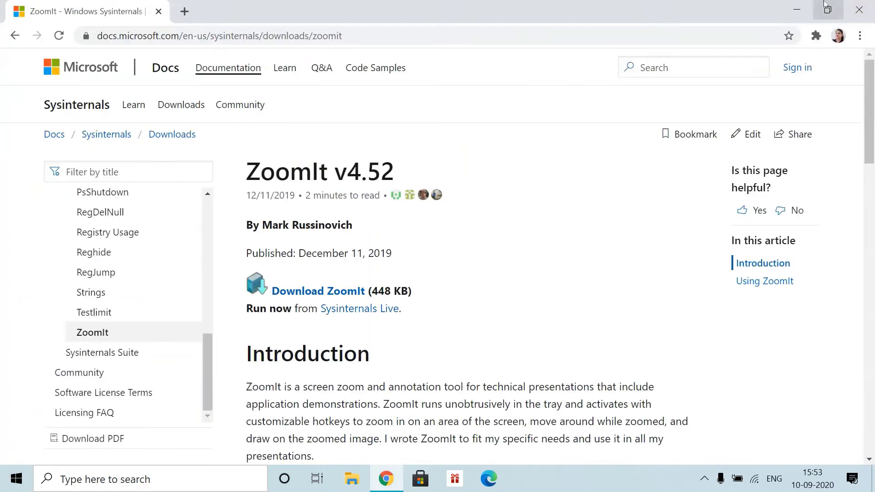
left_click(15, 35)
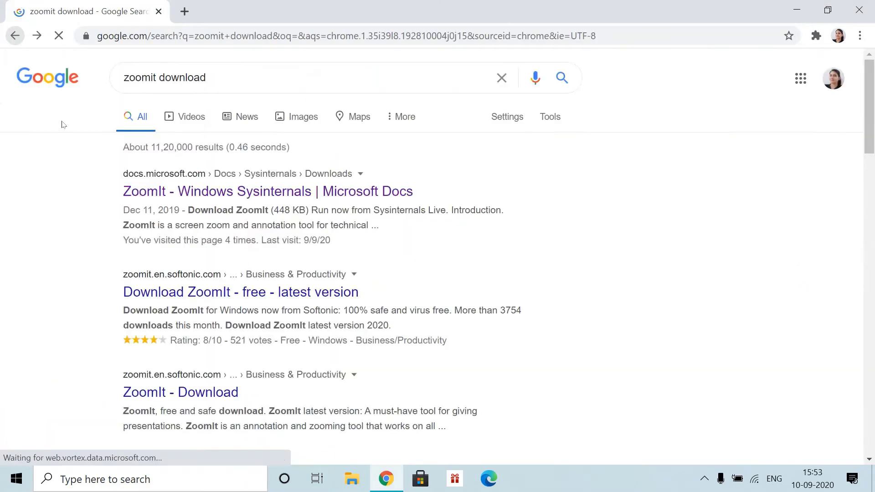
left_click_drag(220, 78, 103, 84)
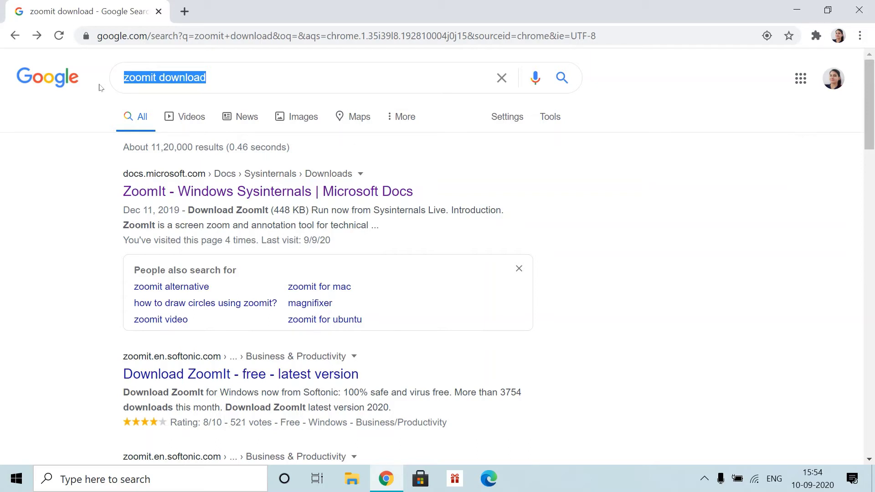
type("open")
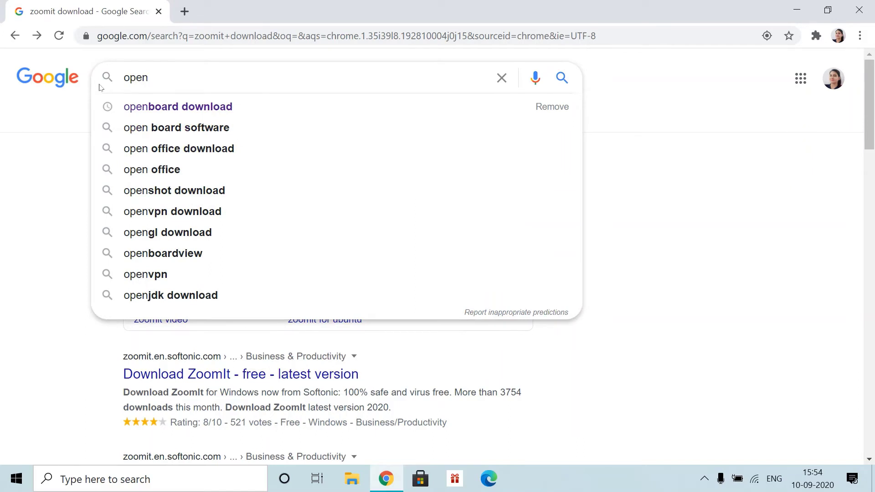
left_click(195, 110)
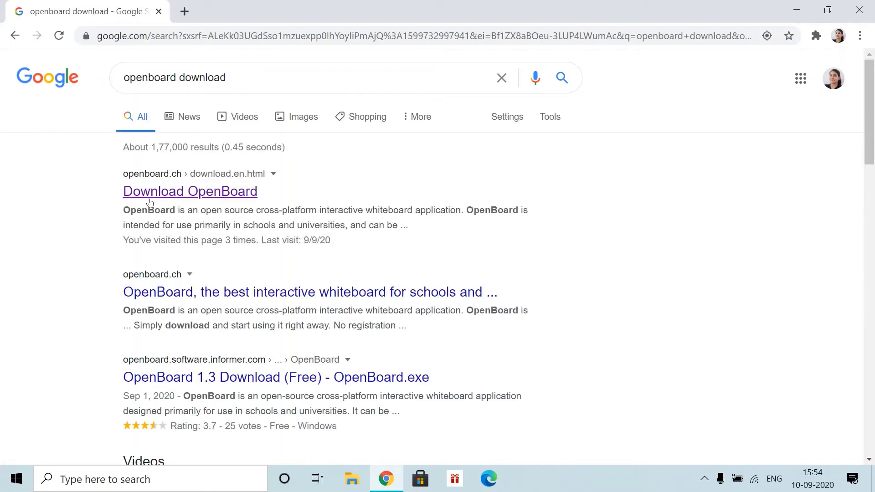
Start the Windows installer download from the Download OpenBoard page, and cancel it.
left_click(184, 197)
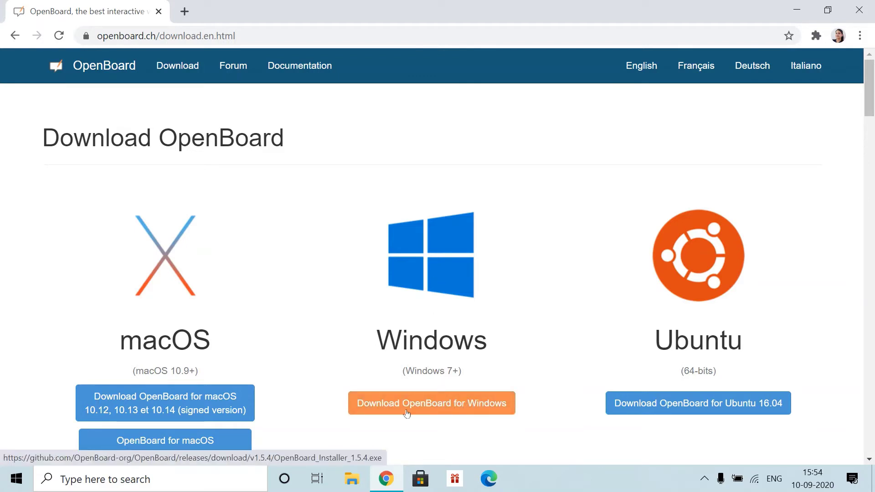
left_click(455, 407)
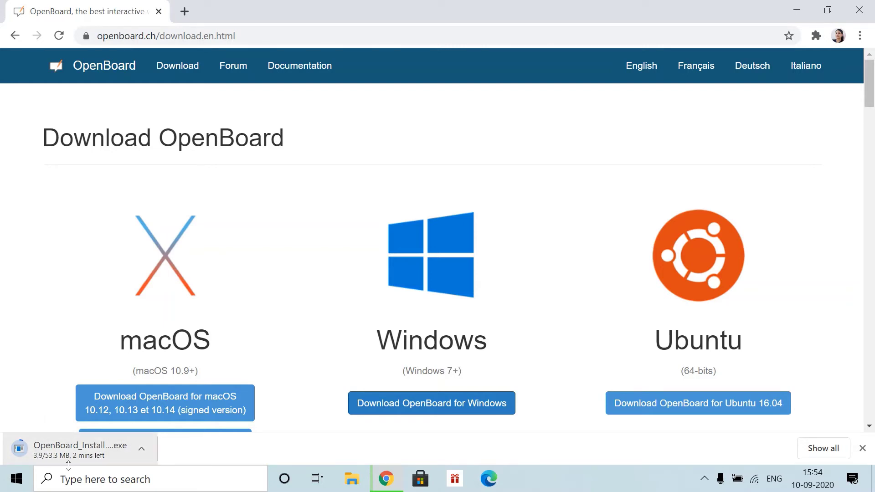
left_click(141, 448)
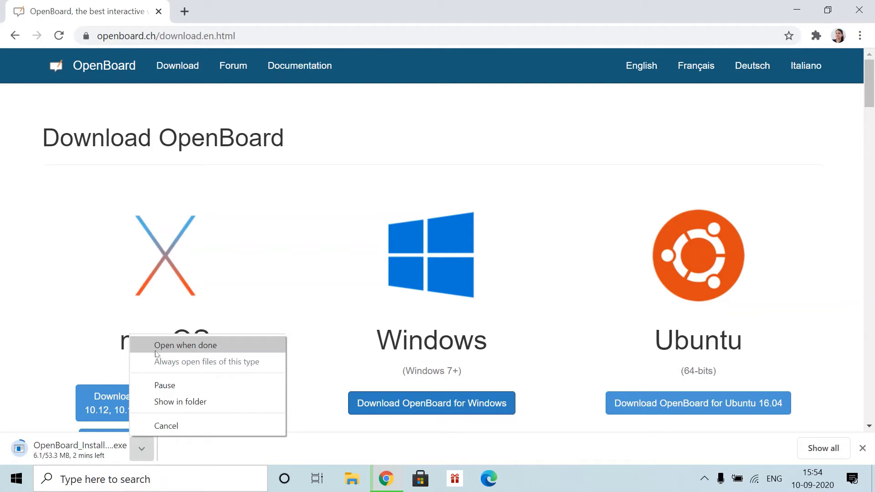
left_click(154, 426)
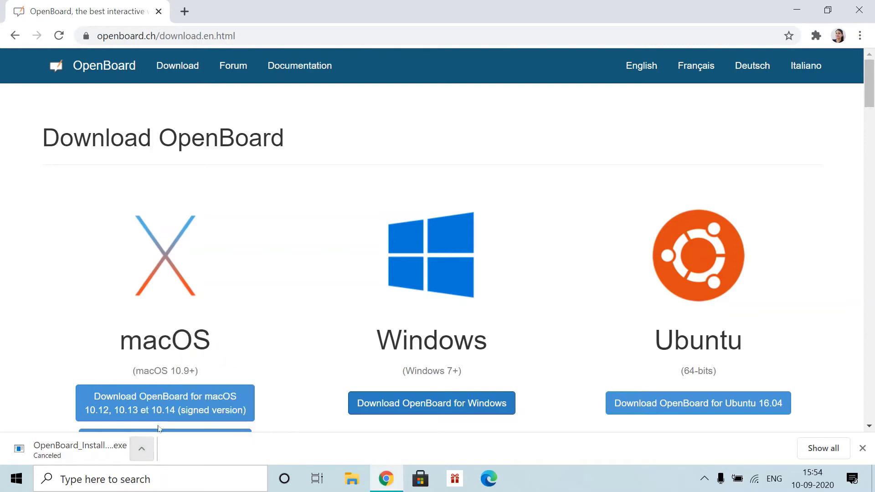
left_click(861, 448)
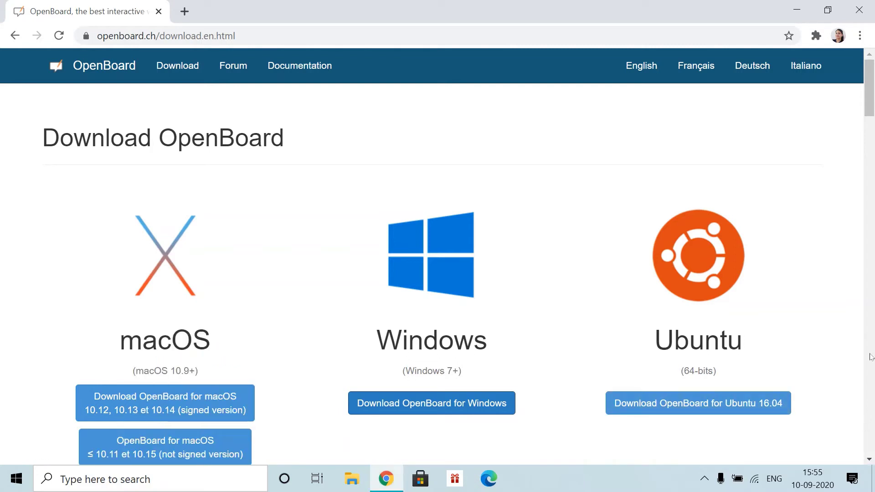
Close the browser and launch OpenBoard from its desktop shortcut.
left_click(858, 13)
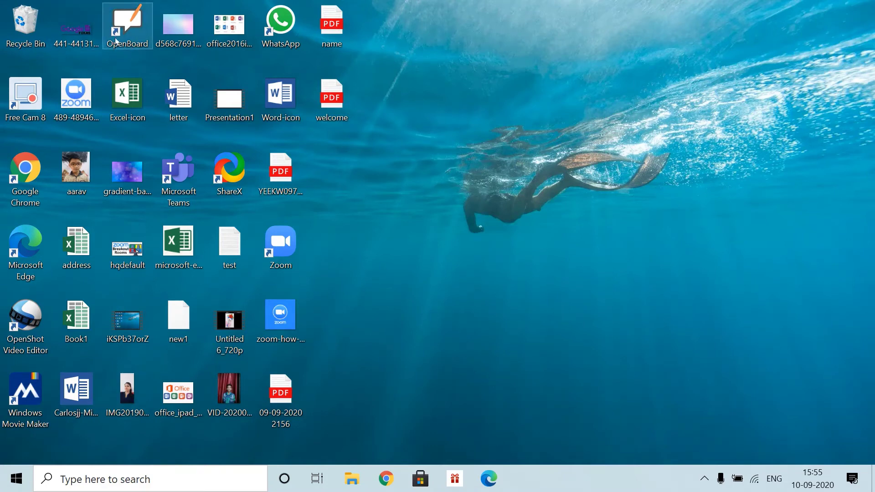
double_click(130, 26)
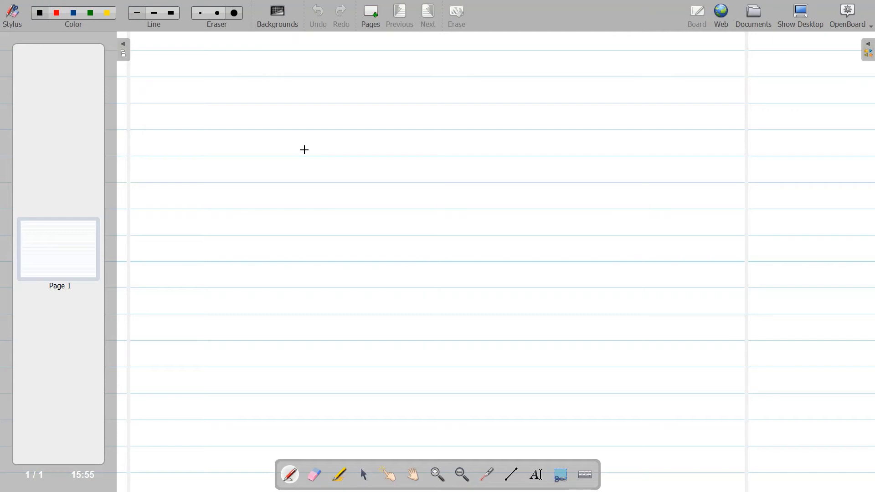
Try the plain, grid and ruled light page backgrounds, followed by the plain, grid and ruled dark ones.
left_click(278, 18)
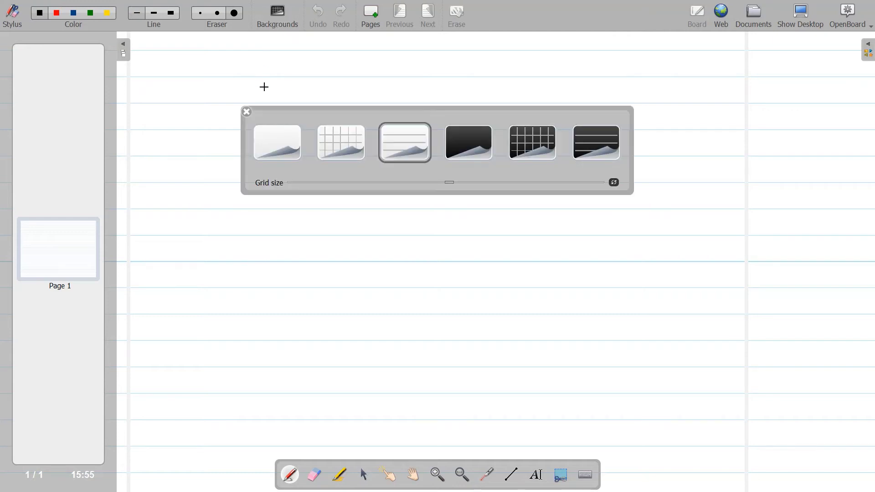
left_click(279, 149)
left_click(341, 146)
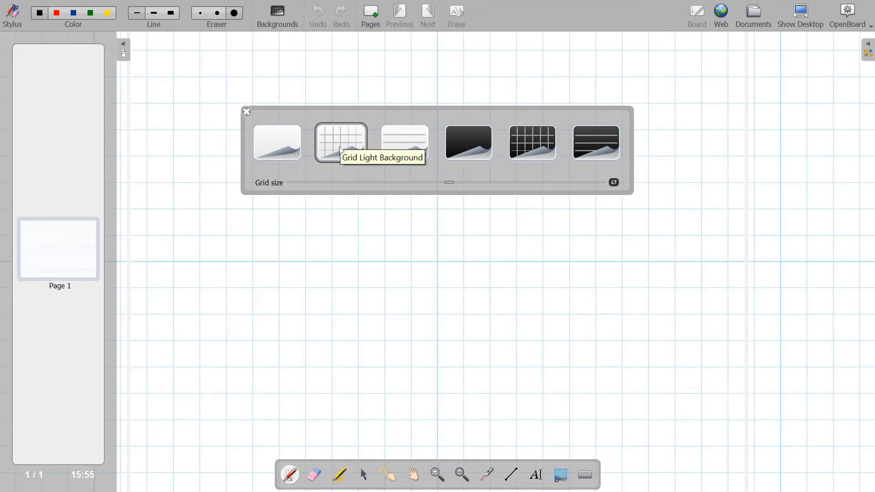
left_click(403, 149)
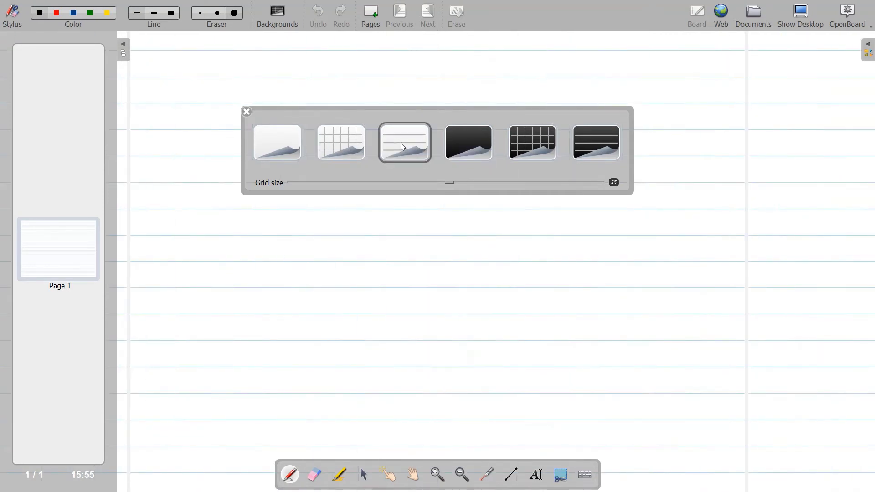
left_click(460, 149)
left_click(535, 146)
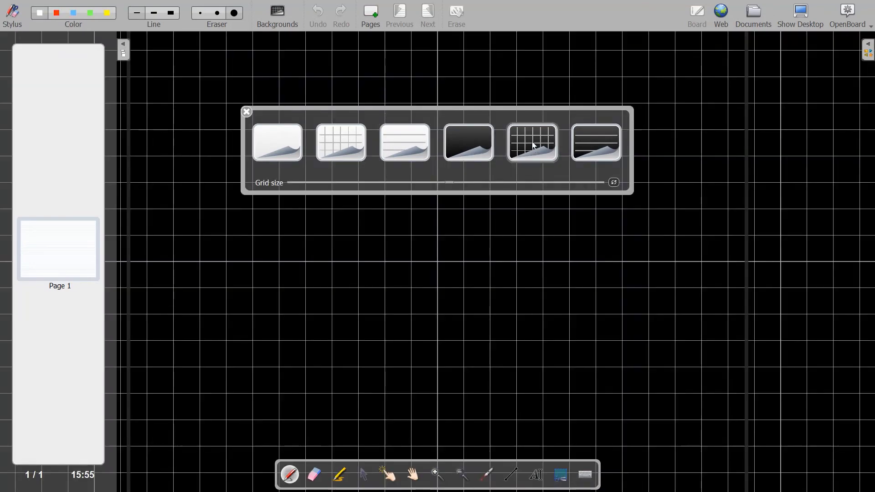
left_click(603, 139)
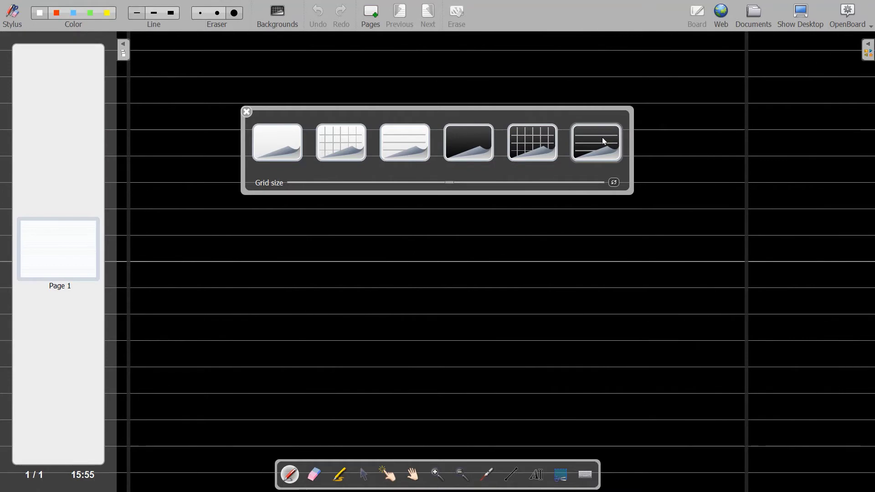
Widen the grid spacing on the light grid background and switch the page to the light ruled background.
left_click(349, 144)
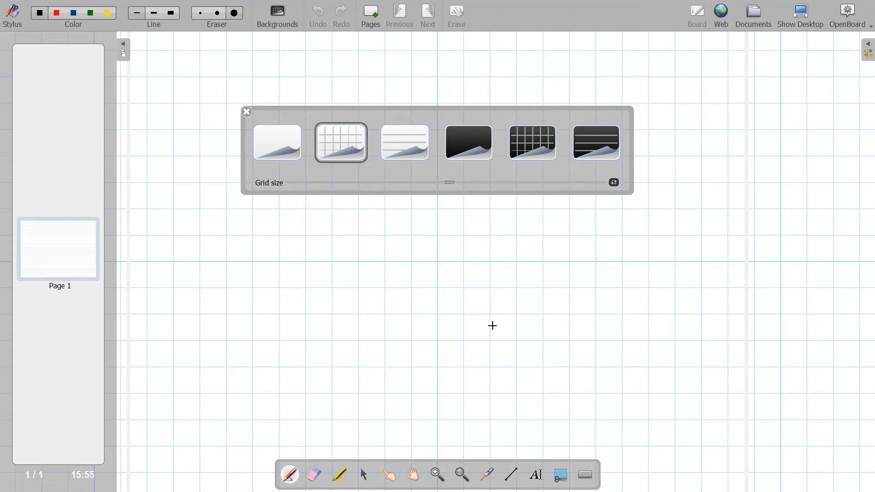
left_click_drag(450, 185, 510, 184)
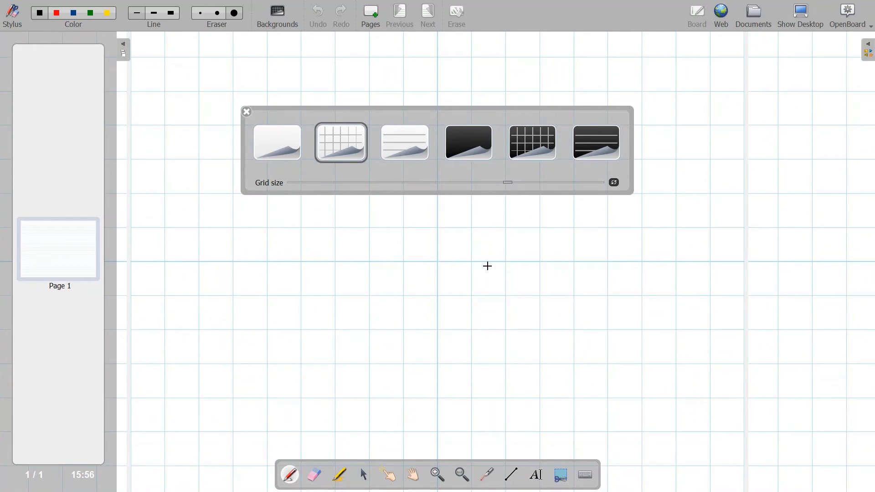
left_click(404, 154)
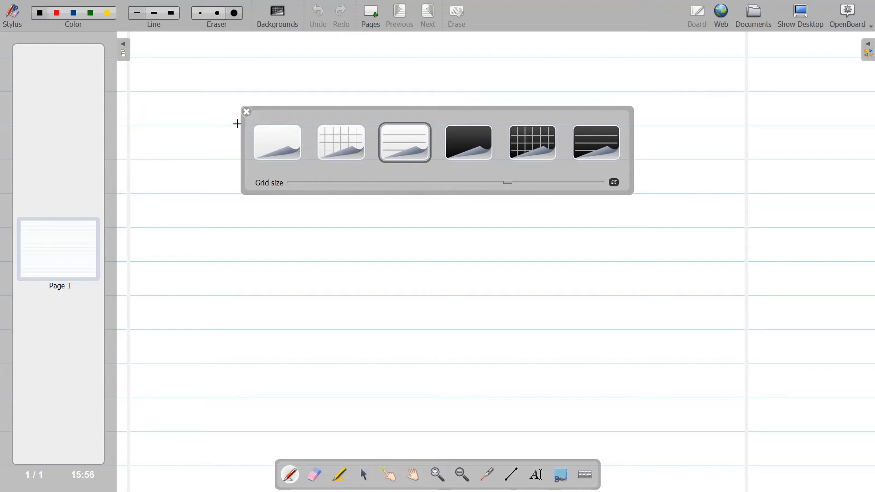
left_click(247, 112)
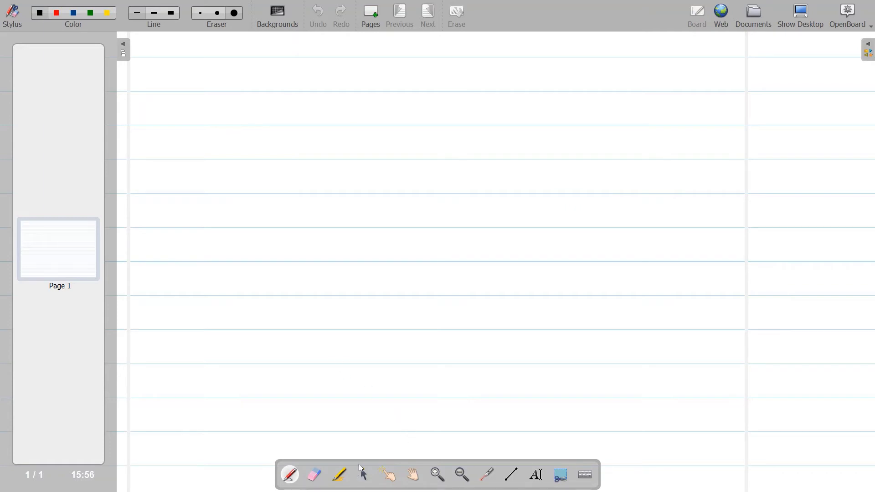
Draw a green highlighter squiggle and a thin black pen wave mid-page, and erase both strokes.
left_click(339, 474)
mouse_move(326, 196)
left_mouse_down()
mouse_move(325, 220)
mouse_move(407, 243)
left_mouse_up()
left_click(290, 475)
mouse_move(462, 239)
left_mouse_down()
mouse_move(500, 280)
mouse_move(579, 269)
left_mouse_up()
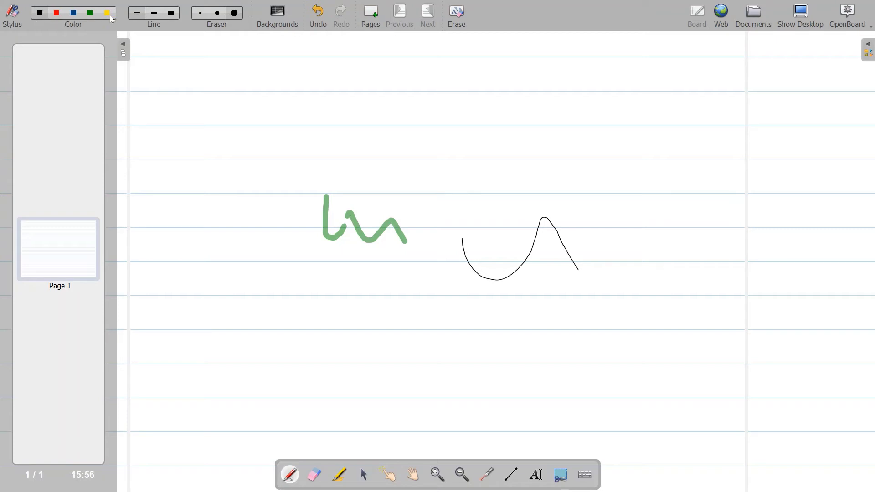
left_click(314, 475)
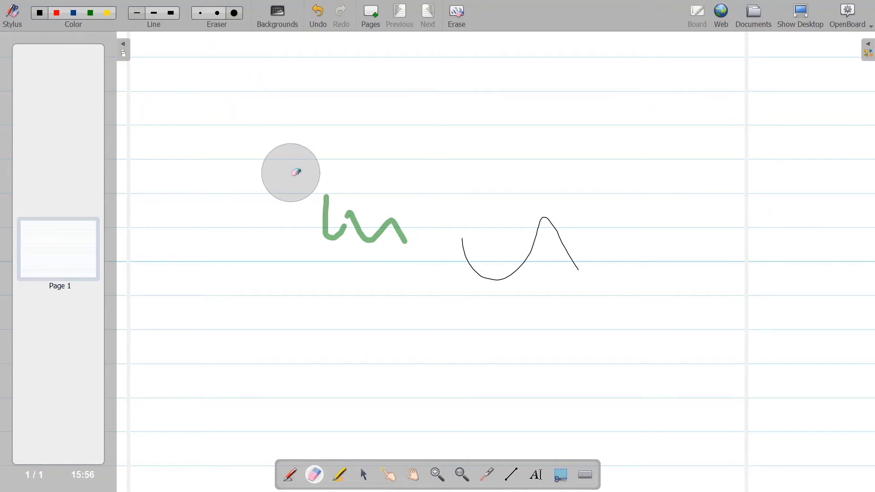
mouse_move(291, 173)
left_mouse_down()
mouse_move(351, 209)
mouse_move(558, 221)
mouse_move(361, 236)
left_mouse_up()
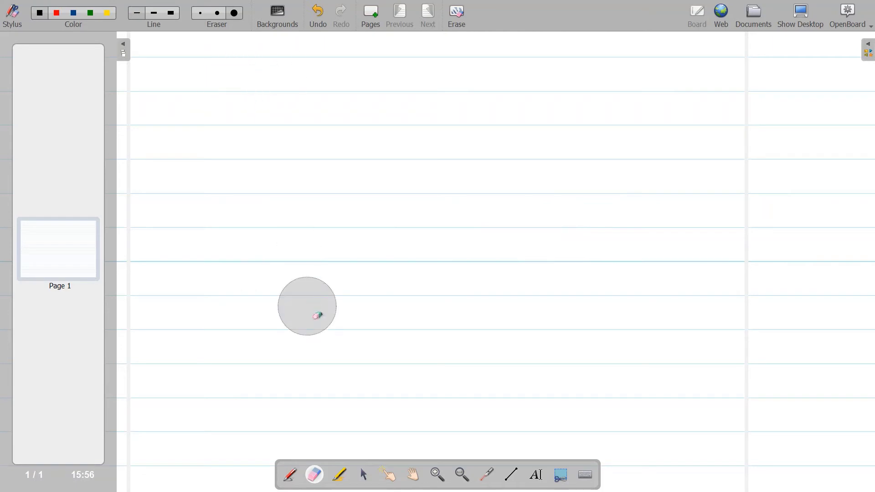
Zoom the page in to 1.4x, out to 0.5x and back in to 0.7x.
left_click(439, 476)
left_click(404, 292)
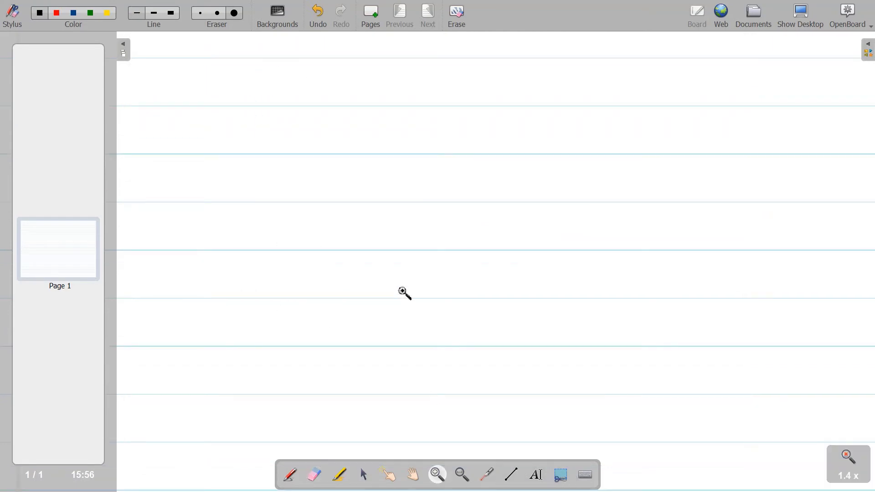
left_click(462, 476)
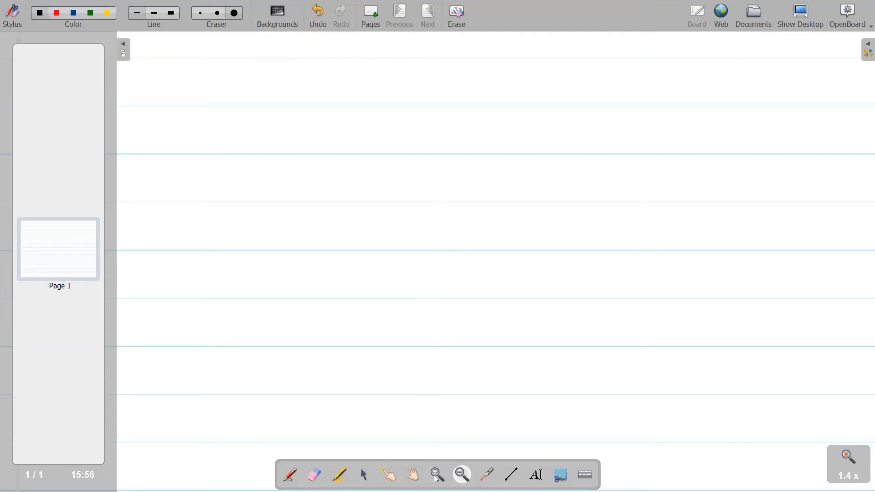
left_click(437, 478)
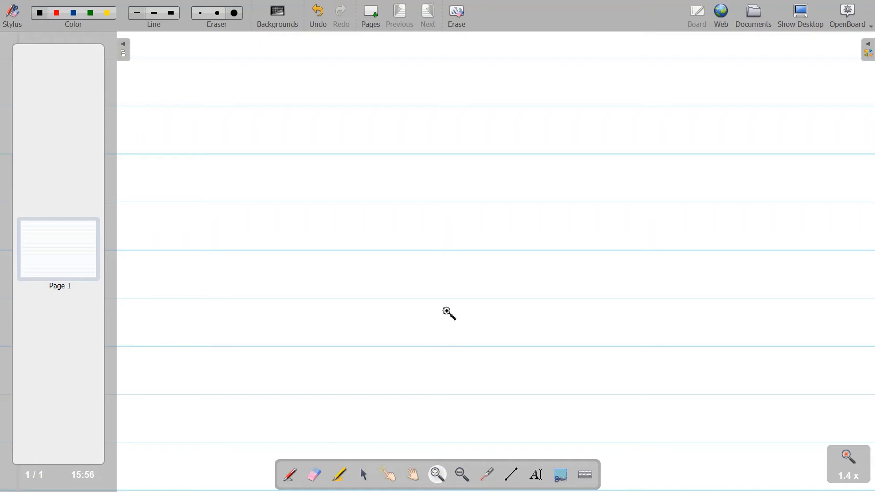
left_click(461, 476)
left_click(432, 263)
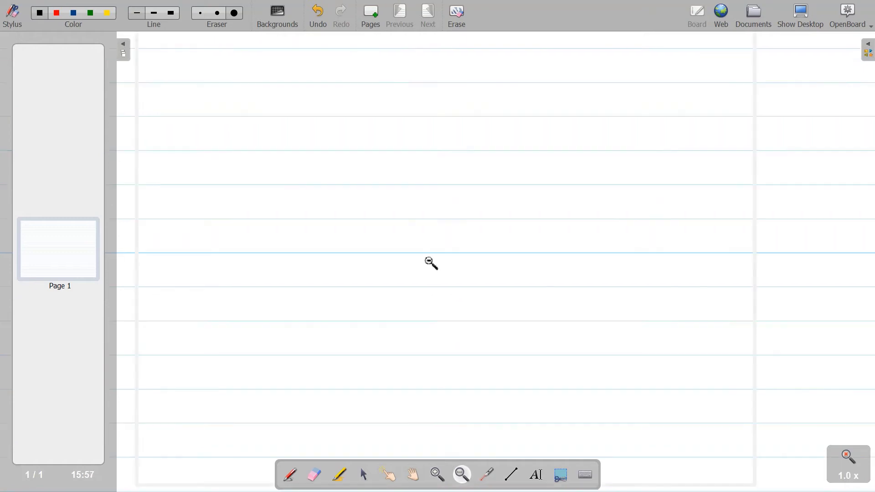
left_click(431, 262)
left_click(428, 260)
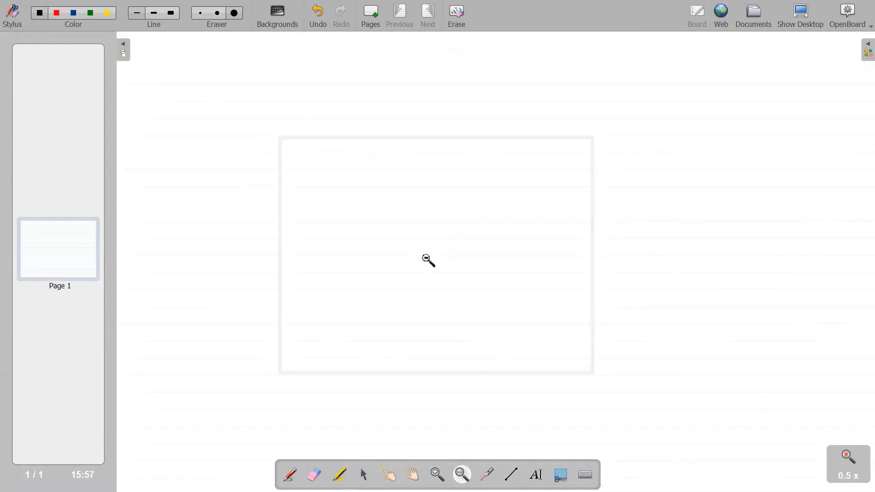
left_click(437, 475)
left_click(405, 201)
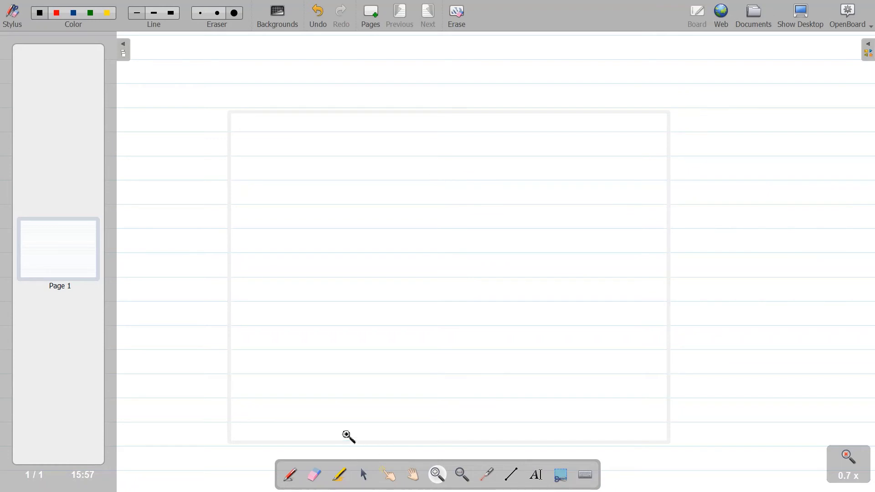
Add a text box near the page's upper-left corner, enlarge it to span most of the page, and adjust its position.
left_click(538, 476)
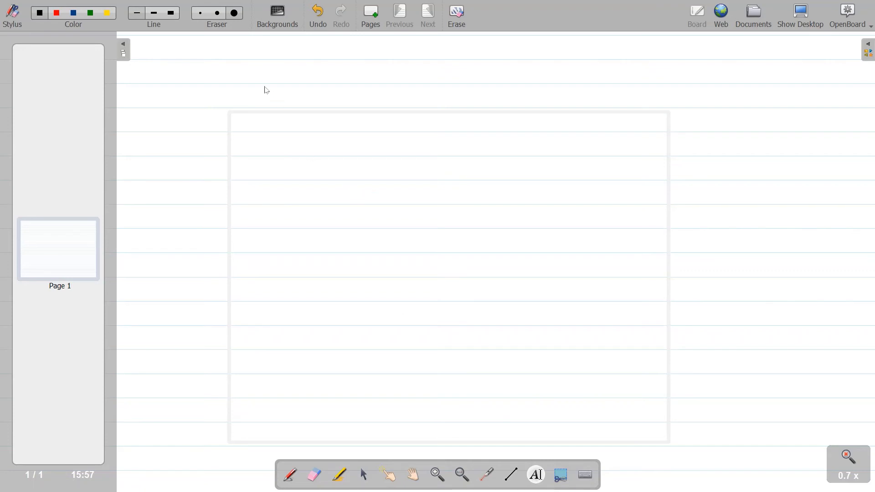
left_click(239, 96)
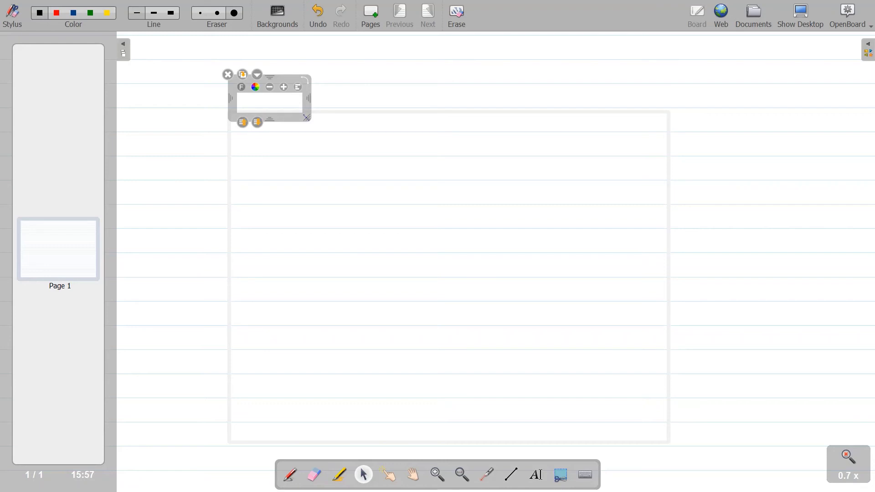
left_click_drag(308, 120, 794, 431)
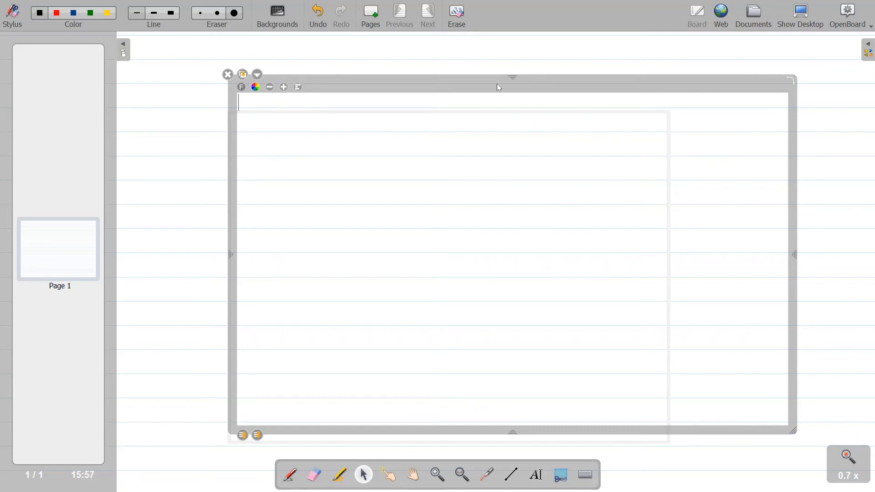
left_click_drag(497, 83, 489, 72)
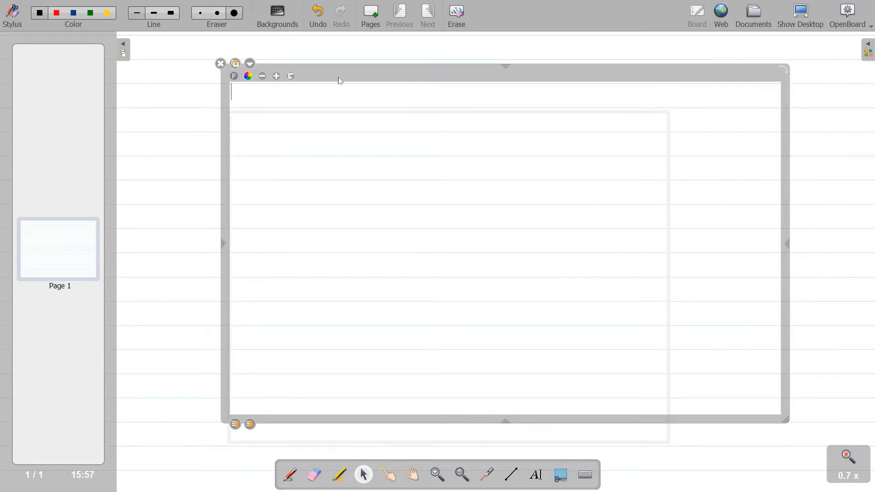
left_click(254, 89)
left_click_drag(295, 73, 321, 75)
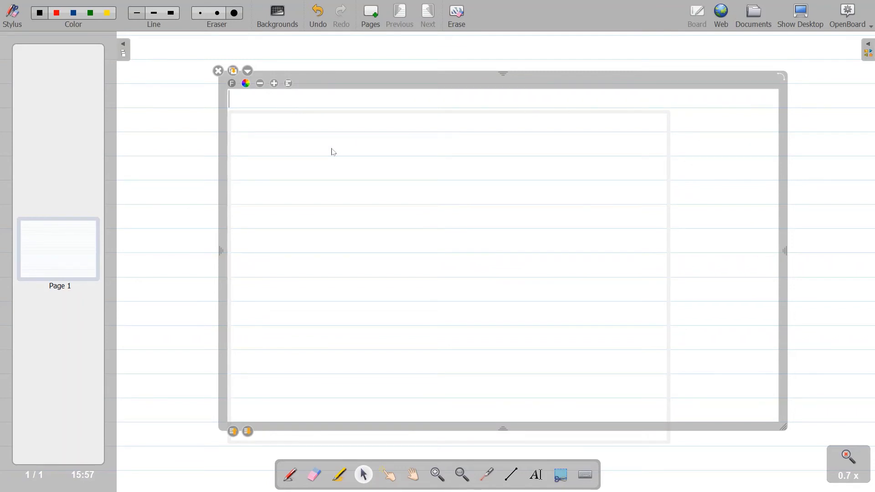
Enter "Welcome" followed by three lines of "welcome" in the text box, and move the text slightly lower on the page.
type("Welcome")
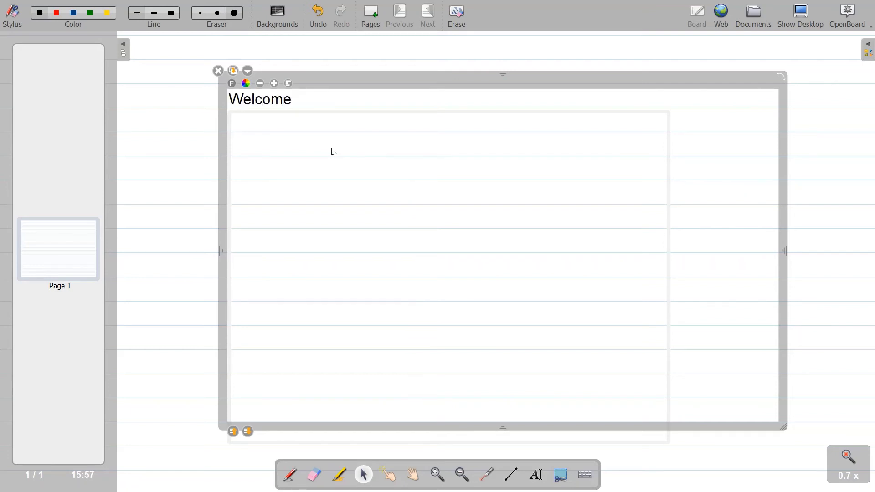
key("Return")
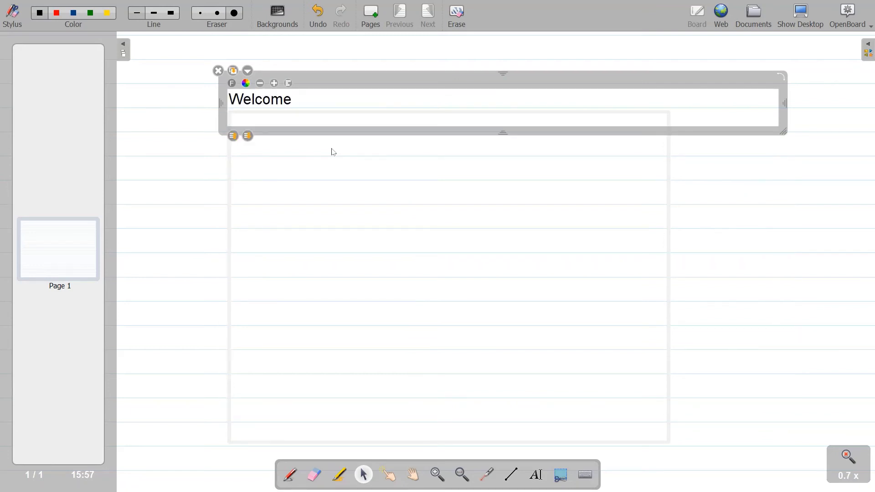
type("welcome")
key("Return")
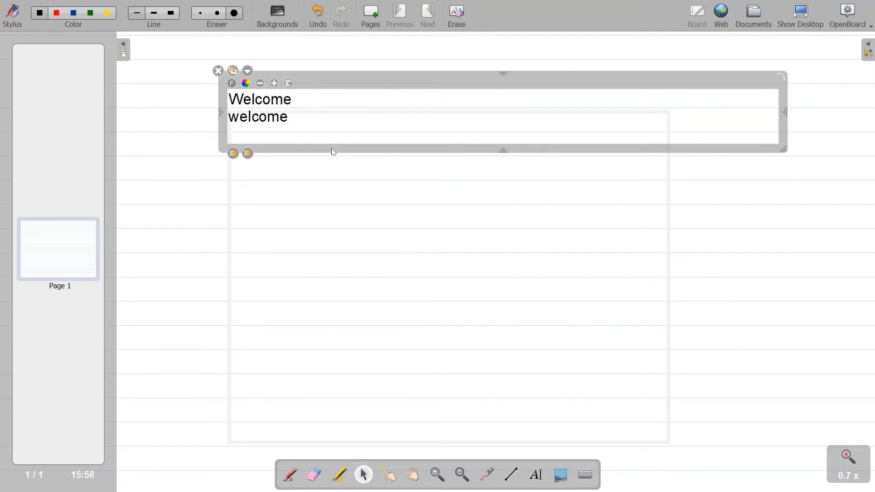
type("welcome")
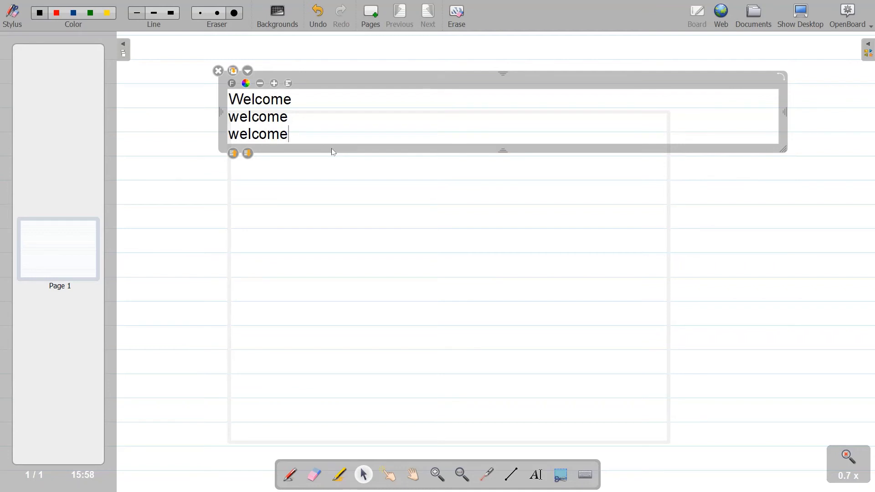
key("Return")
type("welcome")
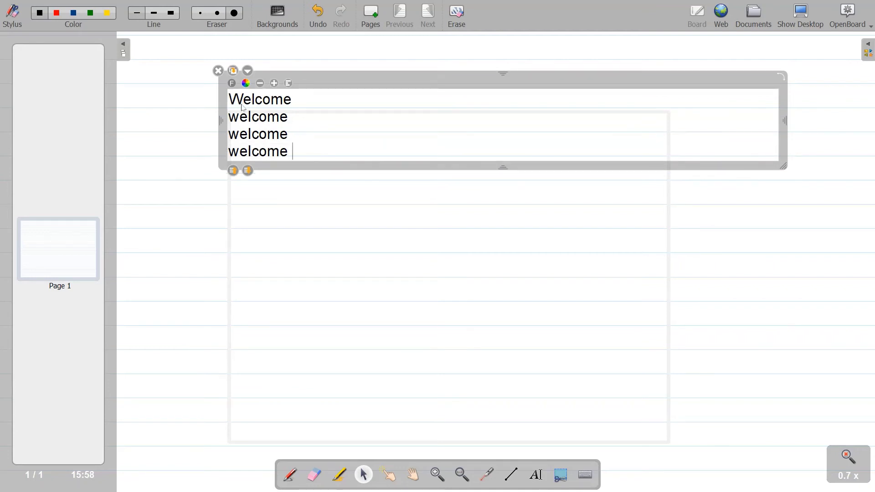
left_click_drag(496, 76, 481, 123)
left_click(266, 313)
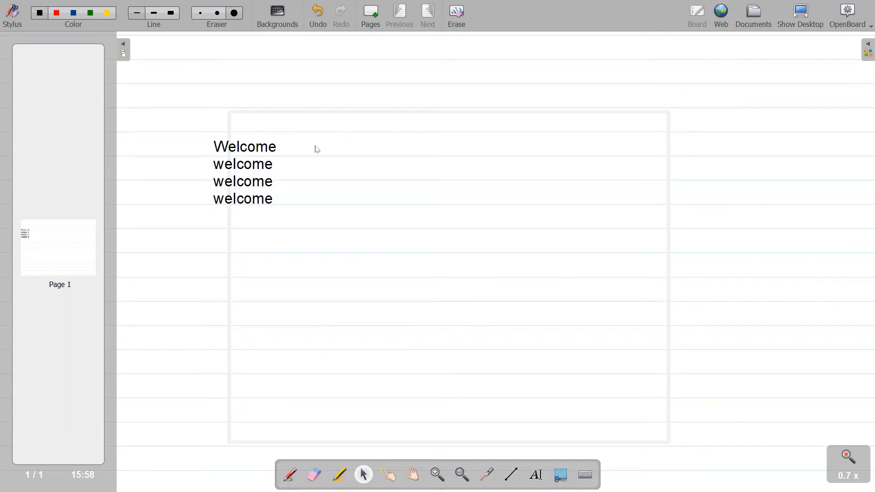
Add two new pages and draw a thin black pen wave across the upper middle of each.
left_click(376, 19)
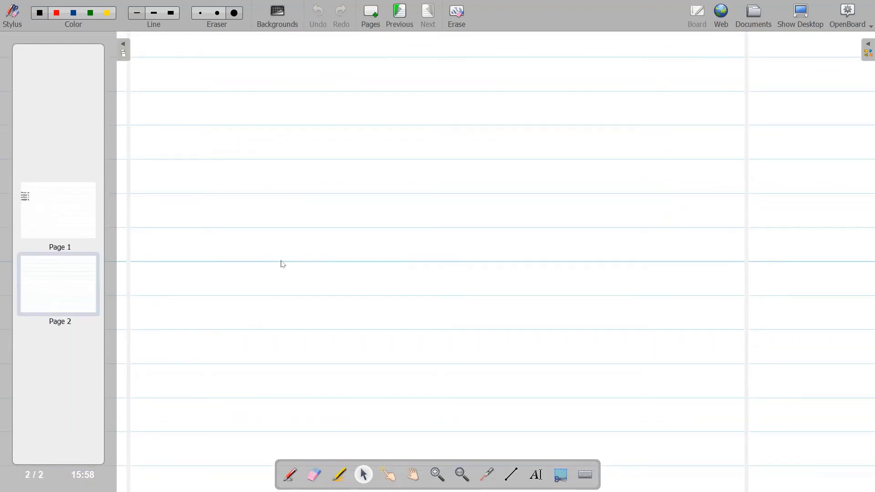
left_click(290, 475)
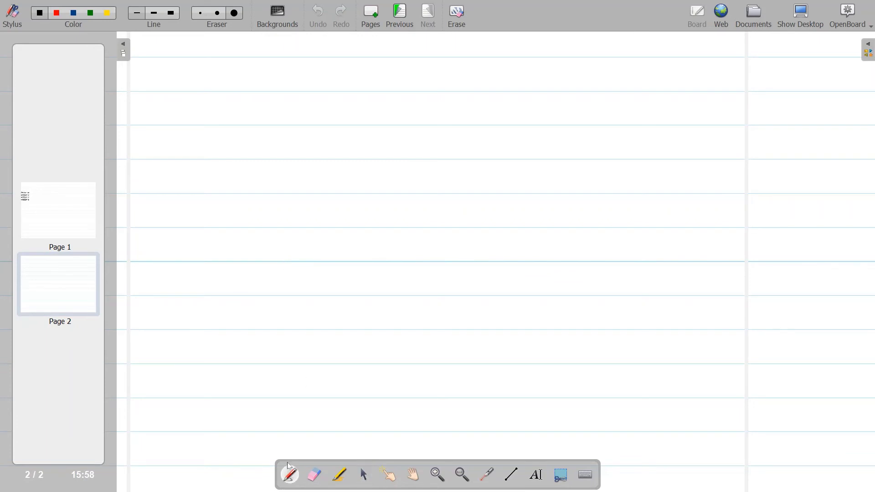
mouse_move(286, 177)
left_mouse_down()
mouse_move(368, 175)
mouse_move(456, 224)
mouse_move(649, 201)
left_mouse_up()
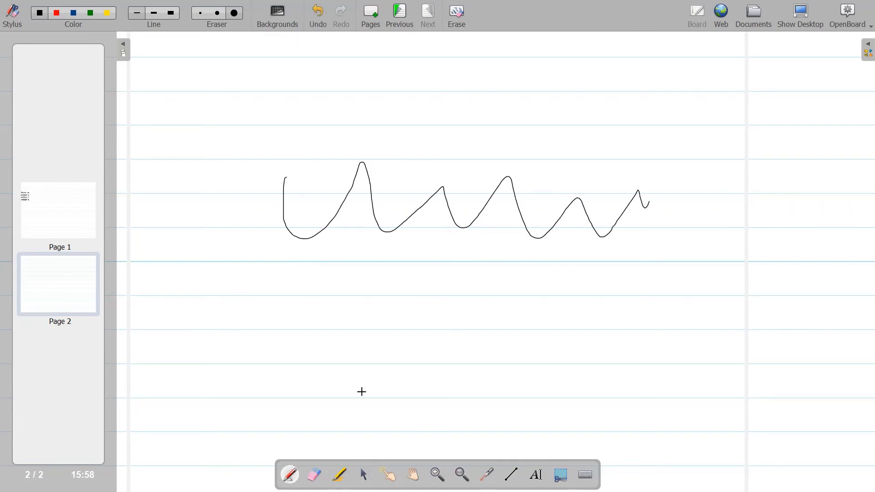
left_click(372, 17)
mouse_move(288, 219)
left_mouse_down()
mouse_move(387, 248)
mouse_move(507, 191)
mouse_move(699, 236)
left_mouse_up()
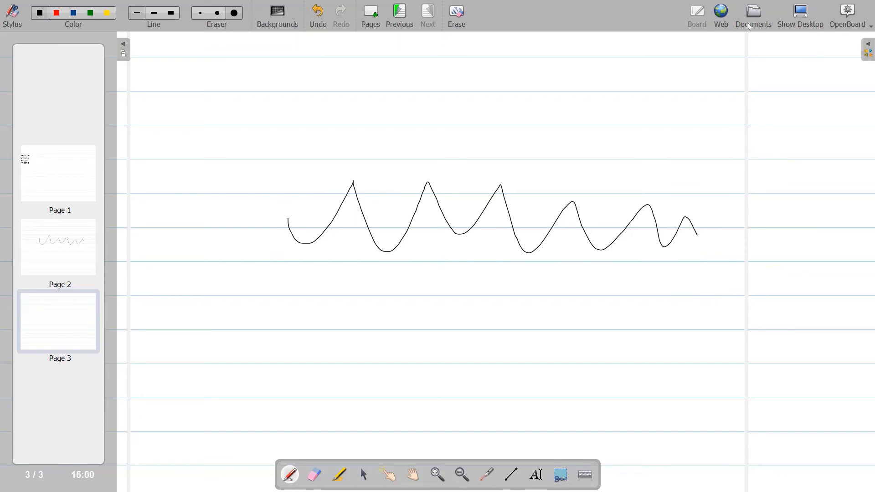
left_click(763, 23)
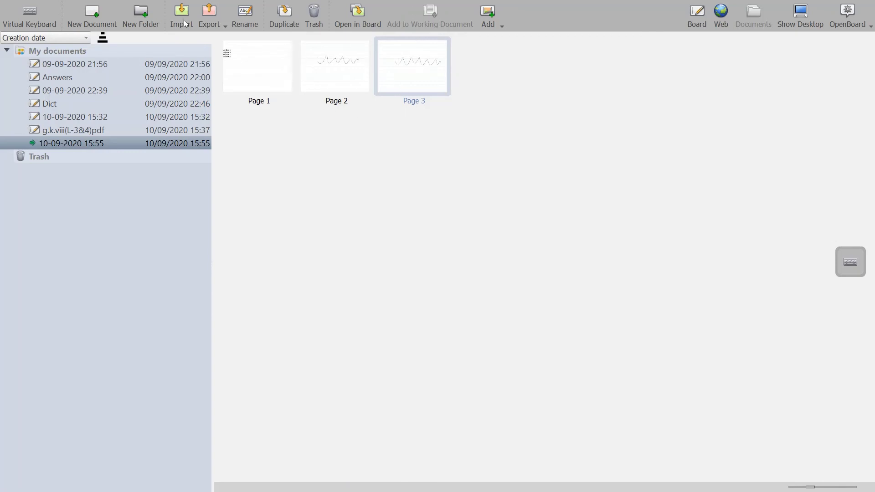
left_click(223, 23)
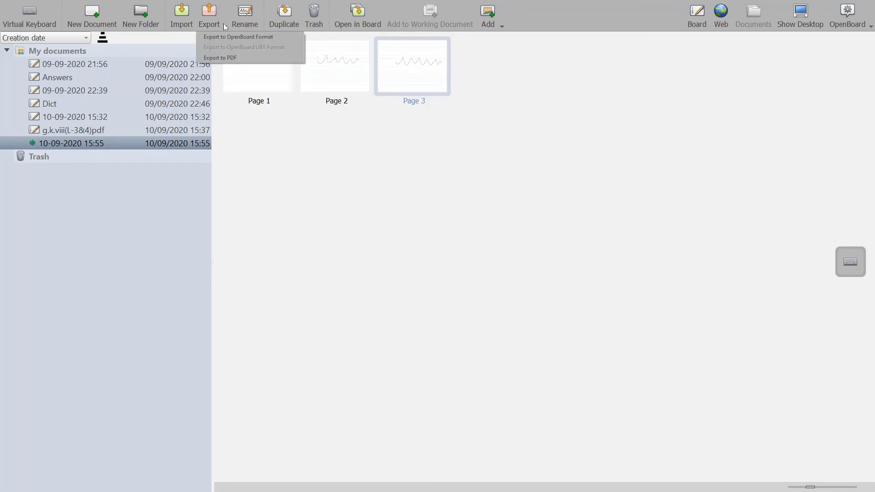
left_click(233, 57)
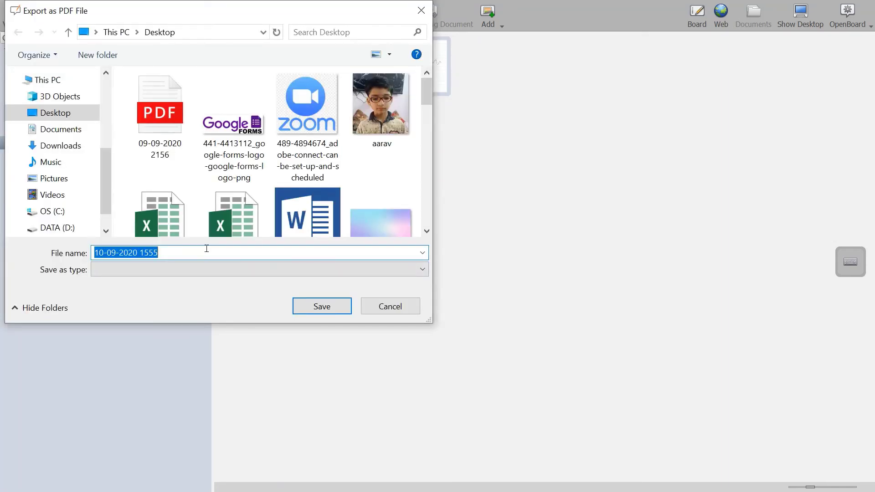
type("new file")
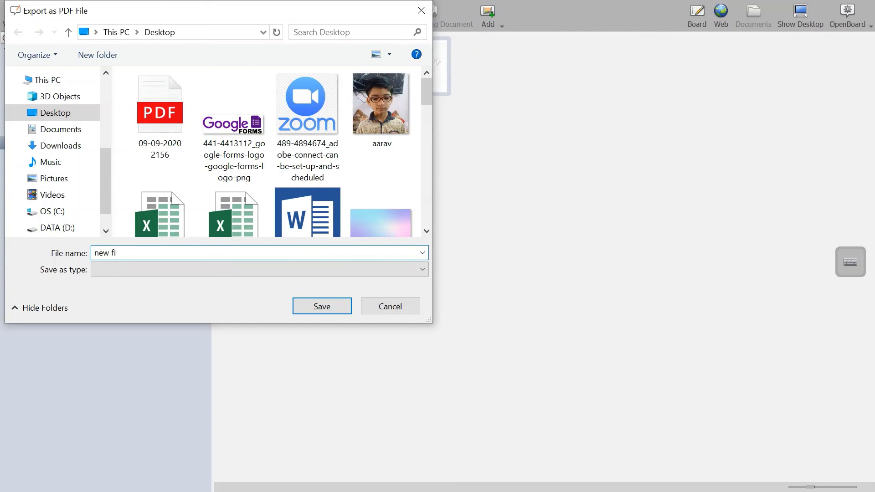
left_click(54, 113)
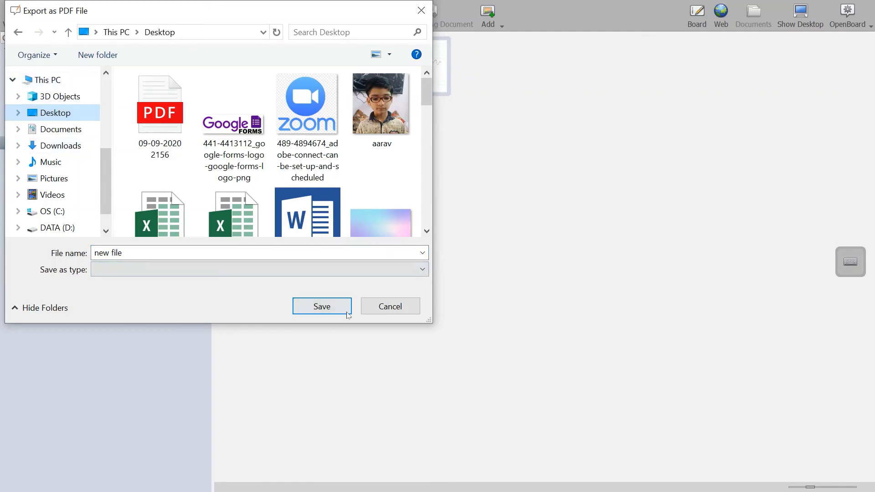
left_click(322, 306)
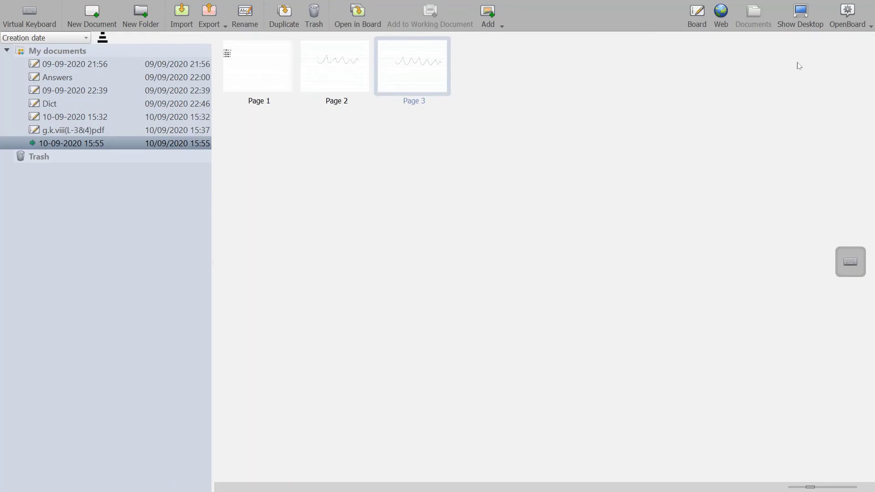
Show the desktop, open the exported "new file" PDF to review its pages, and close it.
left_click(799, 17)
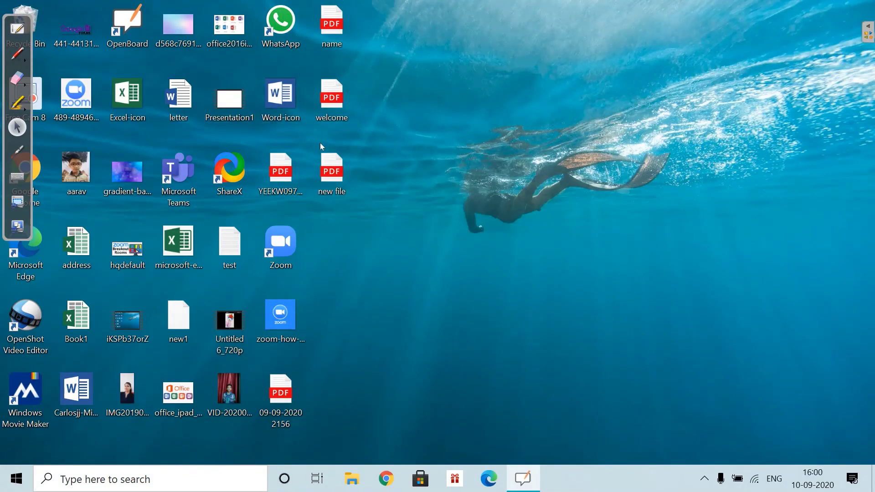
left_click(337, 179)
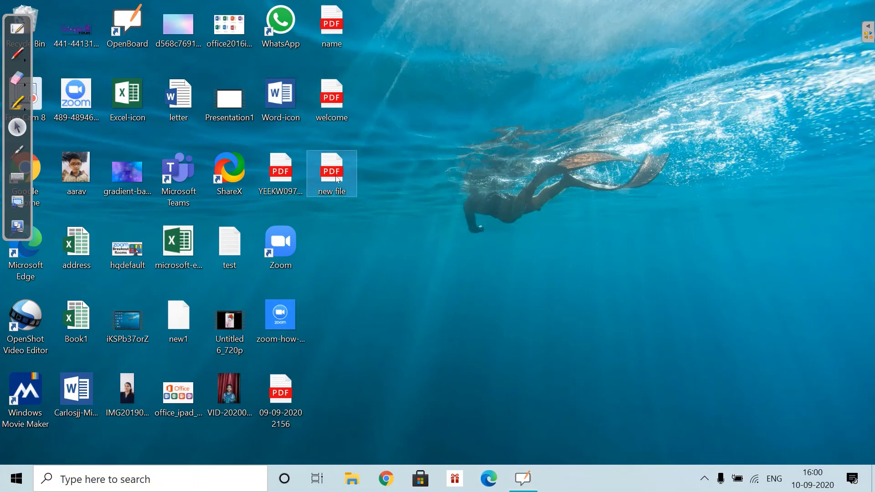
double_click(337, 179)
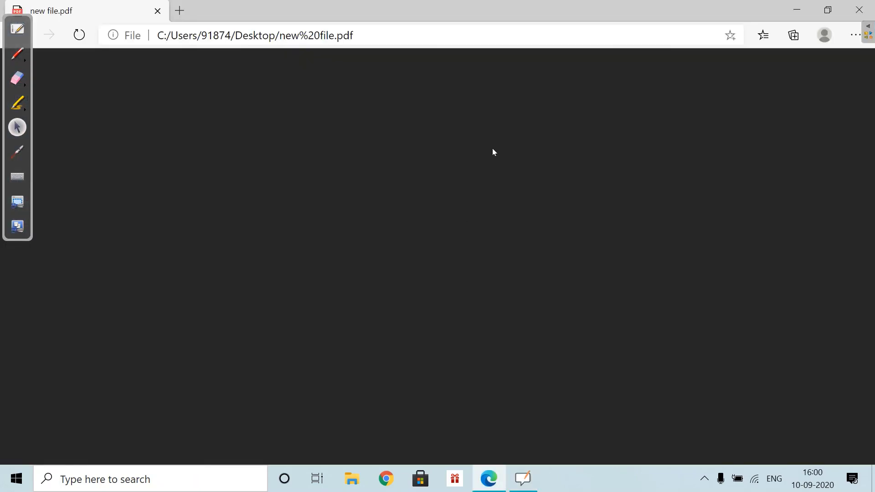
scroll(303, 232, "down", 10)
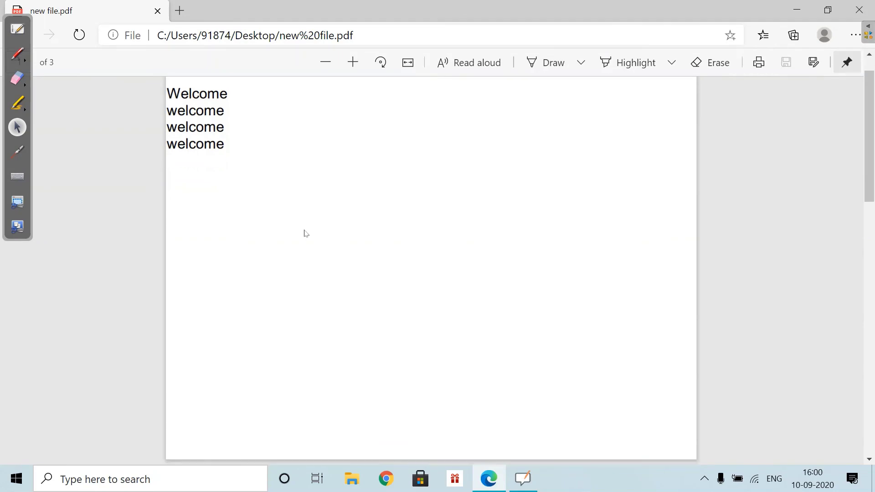
scroll(310, 246, "down", 5)
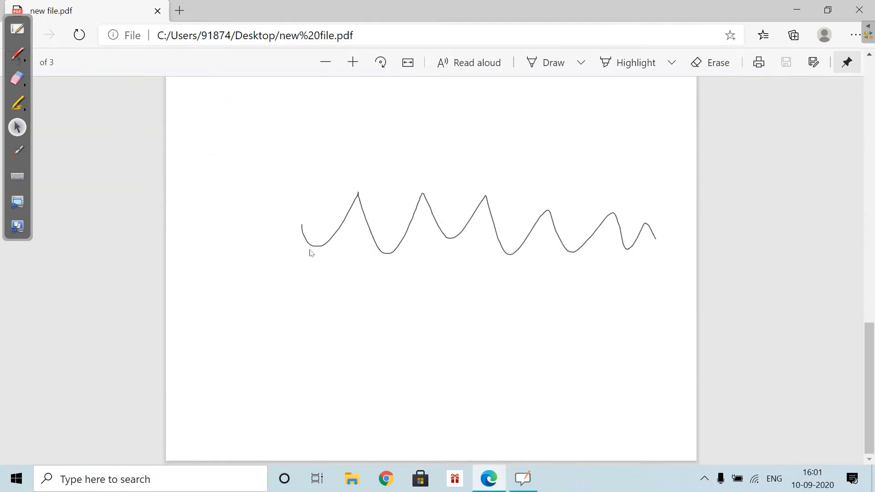
left_click(859, 10)
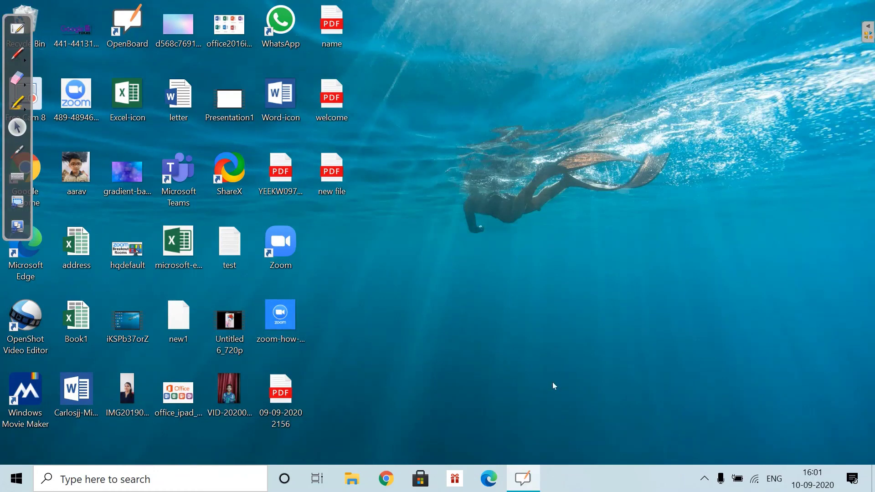
Move the floating annotation palette clear of the desktop icons and open a blank workbook in Excel 2013.
mouse_move(526, 488)
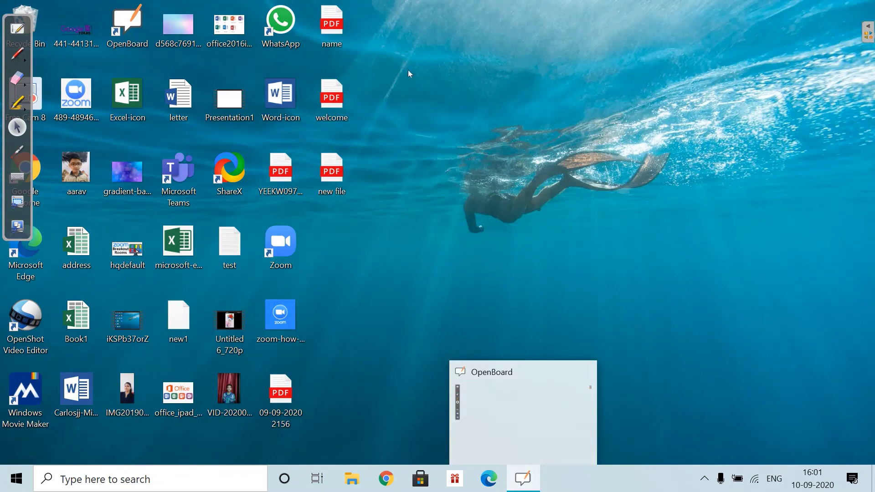
left_click_drag(24, 21, 816, 86)
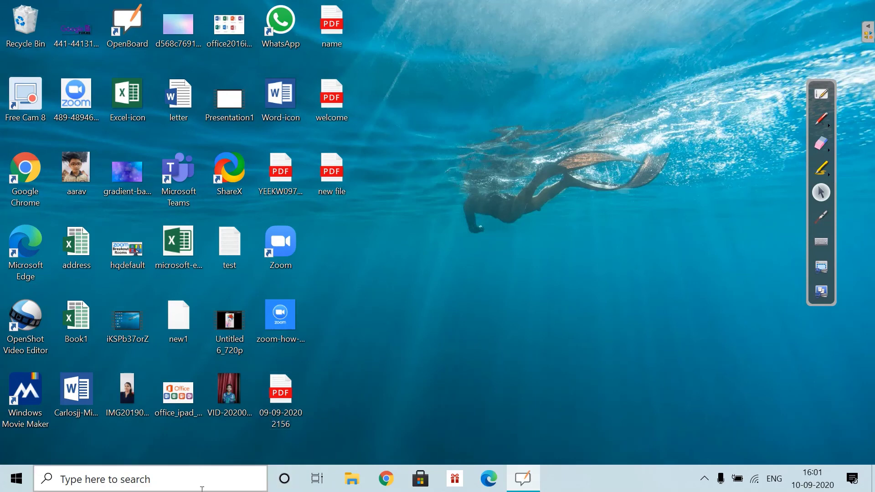
left_click(161, 478)
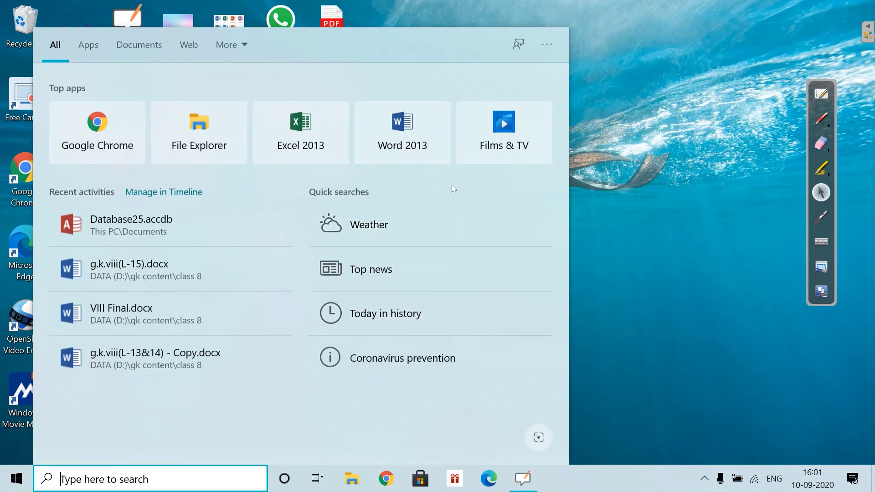
left_click(300, 145)
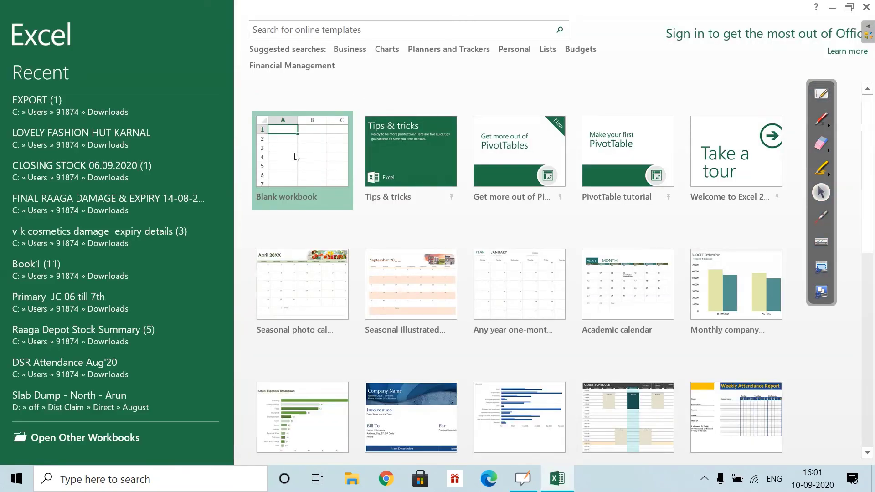
left_click(299, 146)
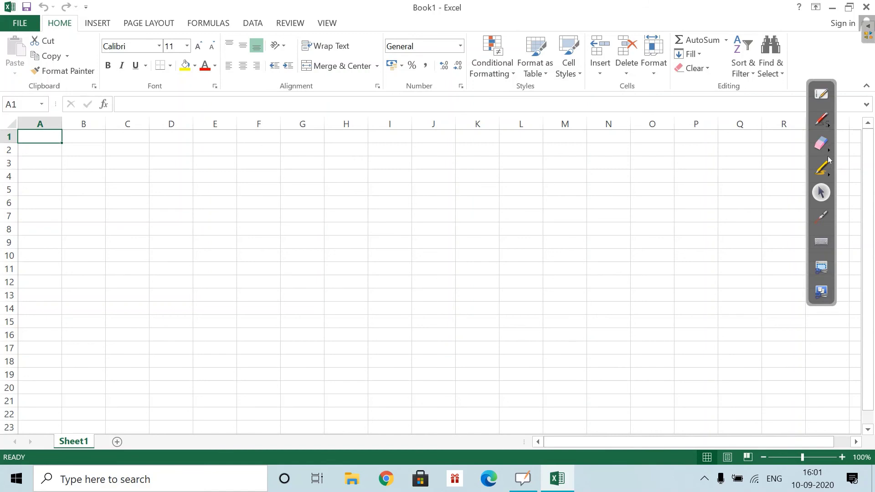
With the green highlighter, box the Cells group of commands and draw a short squiggle over cells H7 and I7.
left_click(821, 169)
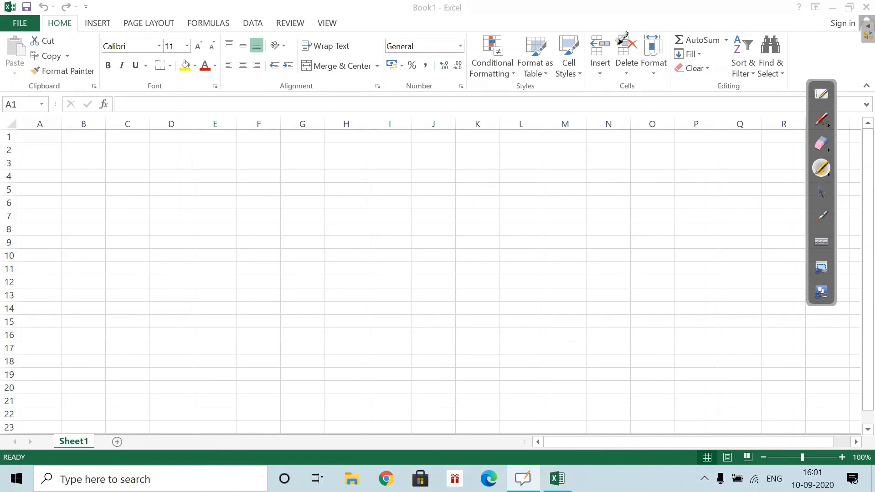
mouse_move(585, 30)
left_mouse_down()
mouse_move(585, 69)
mouse_move(600, 88)
mouse_move(674, 77)
mouse_move(668, 25)
mouse_move(591, 27)
left_mouse_up()
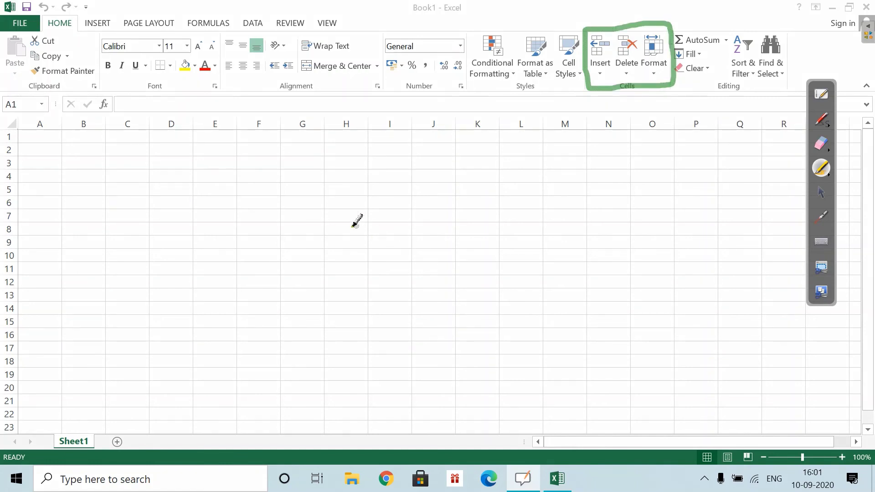
mouse_move(340, 212)
left_mouse_down()
mouse_move(337, 231)
mouse_move(381, 217)
mouse_move(403, 221)
left_mouse_up()
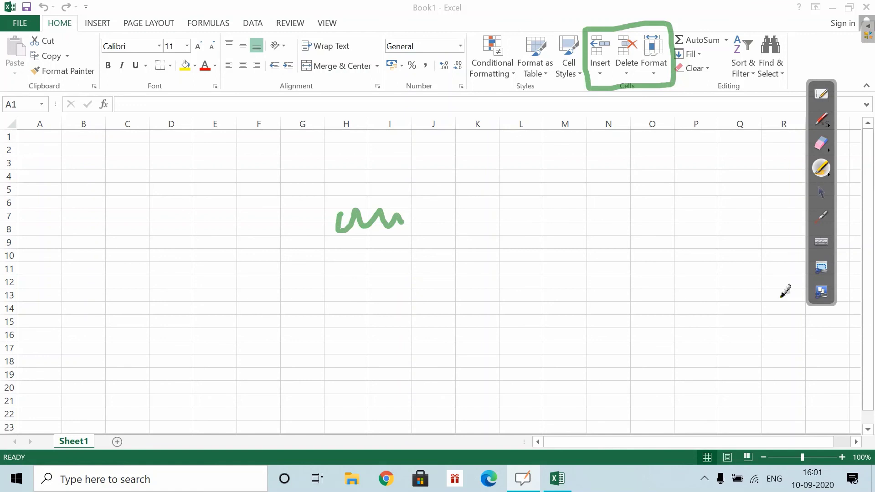
With the black pen, circle the cells around F1 to H6 and the Font group of commands.
left_click(822, 118)
mouse_move(232, 141)
left_mouse_down()
mouse_move(236, 126)
mouse_move(226, 158)
left_mouse_up()
mouse_move(119, 19)
left_mouse_down()
mouse_move(97, 39)
mouse_move(217, 89)
mouse_move(104, 6)
left_mouse_up()
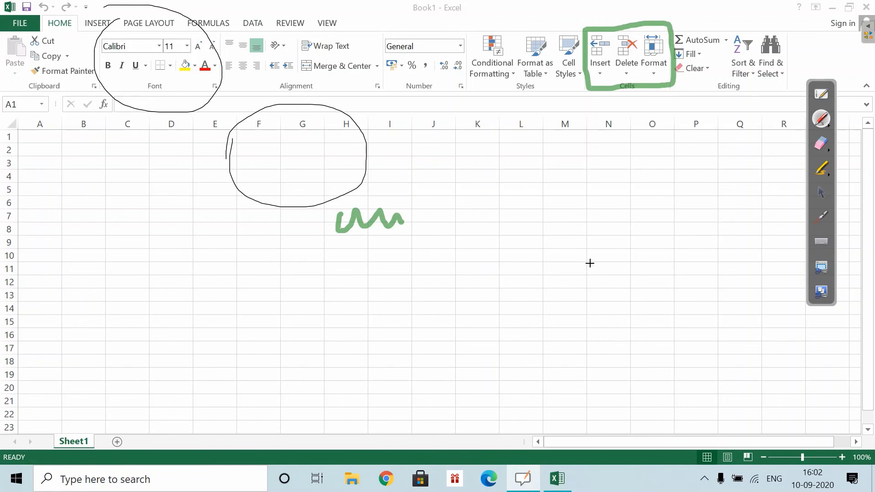
Return to the board to quit OpenBoard, and close the blank Excel workbook.
left_click(821, 96)
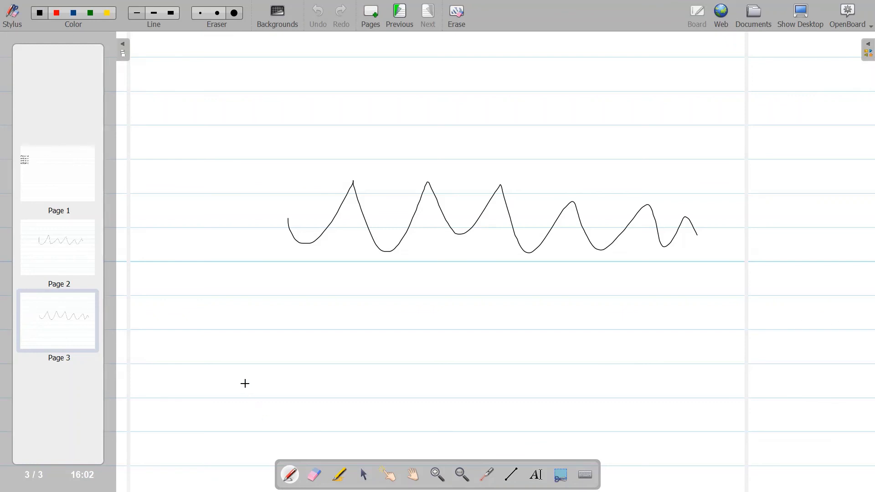
left_click(870, 29)
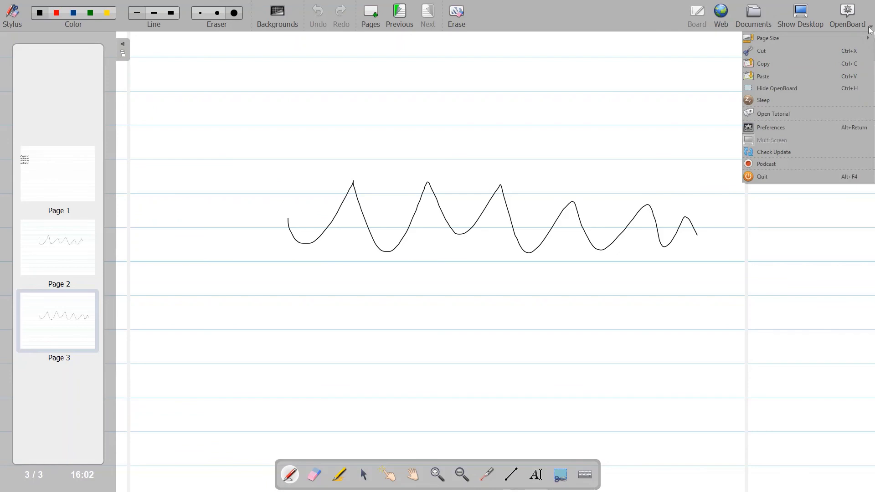
left_click(759, 177)
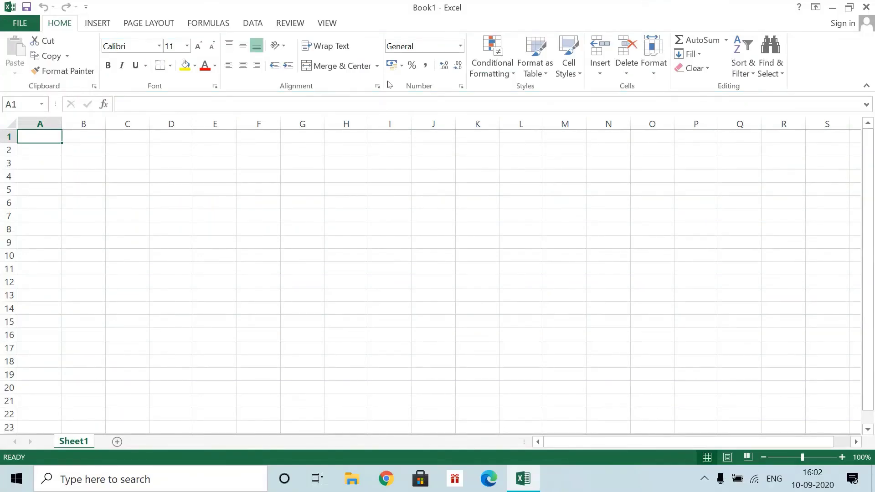
left_click(866, 7)
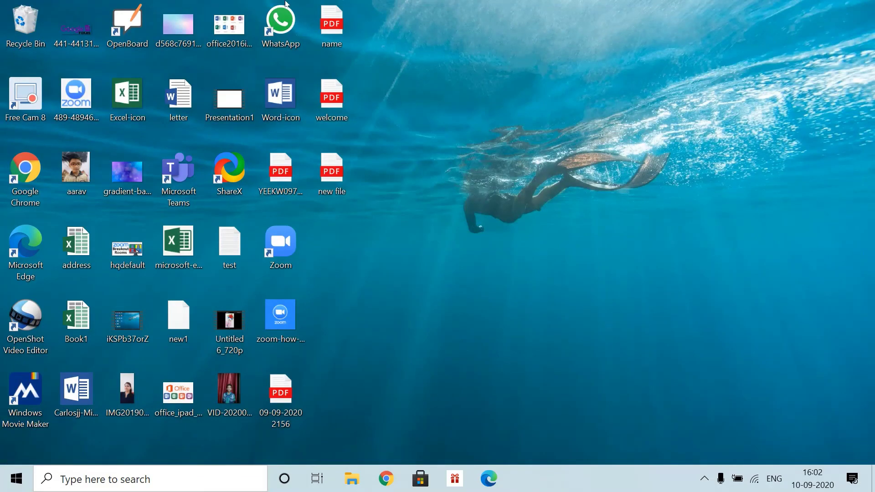